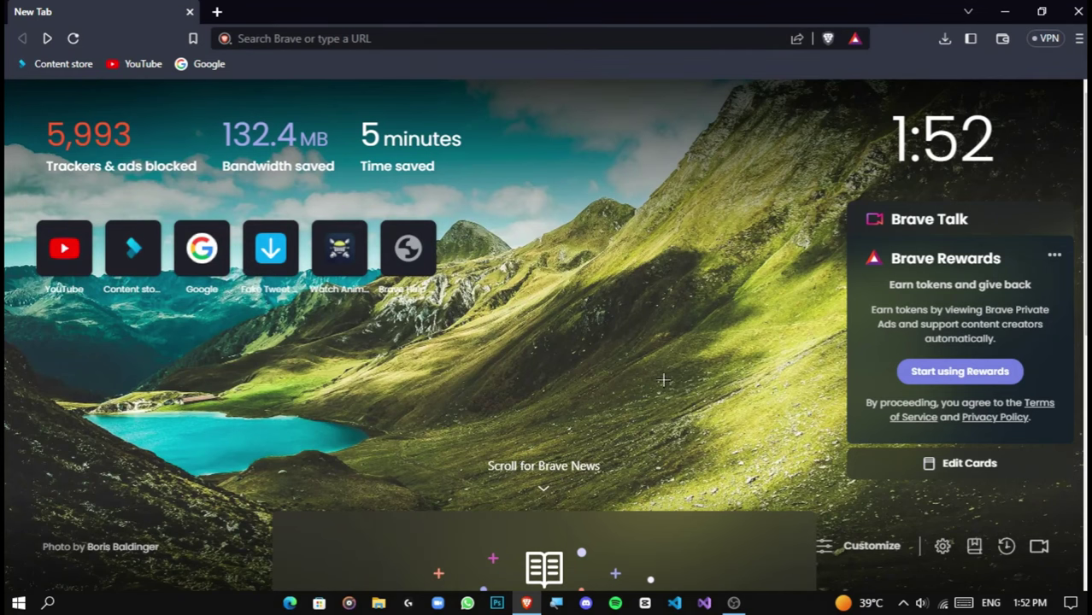
- Load shashiirk.github.io/fake-tweet-generator in Brave's address bar
{"action": "left_click", "coordinate": [349, 37]}
{"action": "type", "text": "https://"}
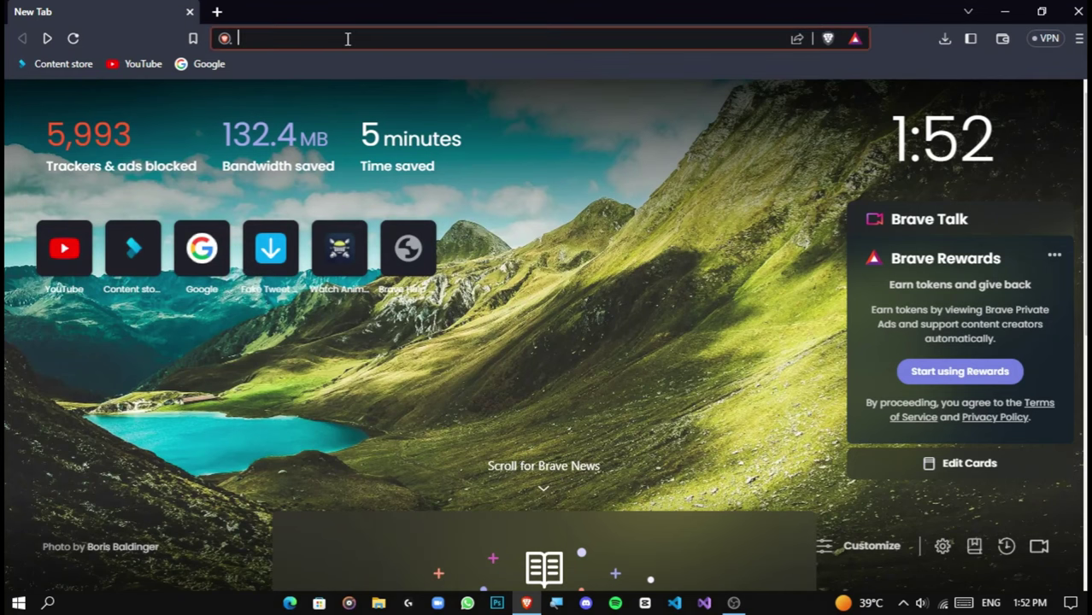
{"action": "type", "text": "shashi"}
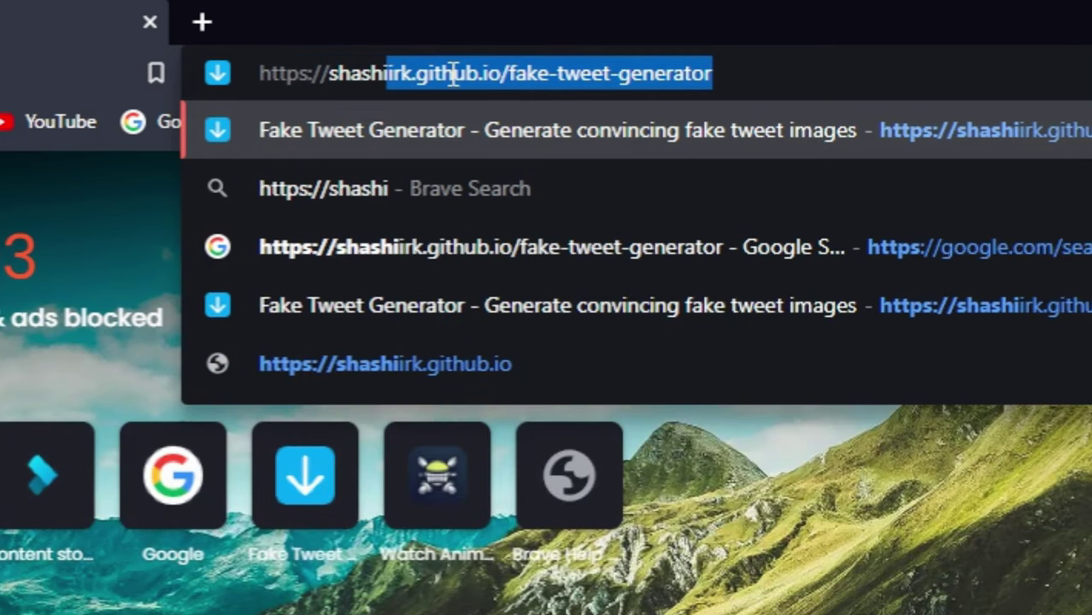
{"action": "type", "text": "irk.github.io/fake-tweet"}
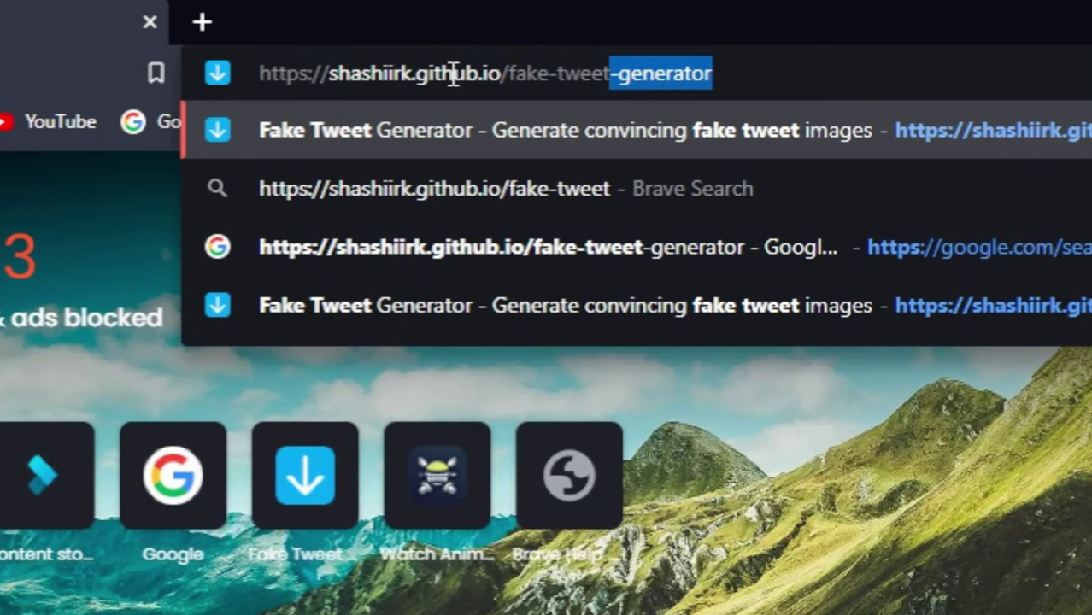
{"action": "type", "text": "-gene"}
{"action": "key", "text": "Return"}
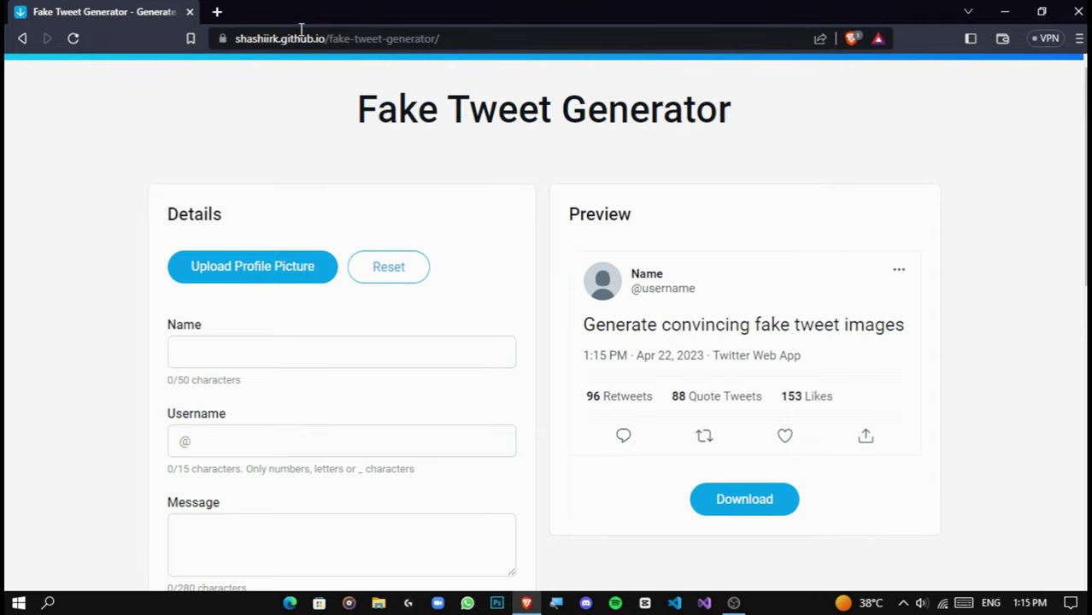
- Set the Gojo Satoru Icon as the tweet avatar and fill in the name and username
{"action": "left_click", "coordinate": [237, 282]}
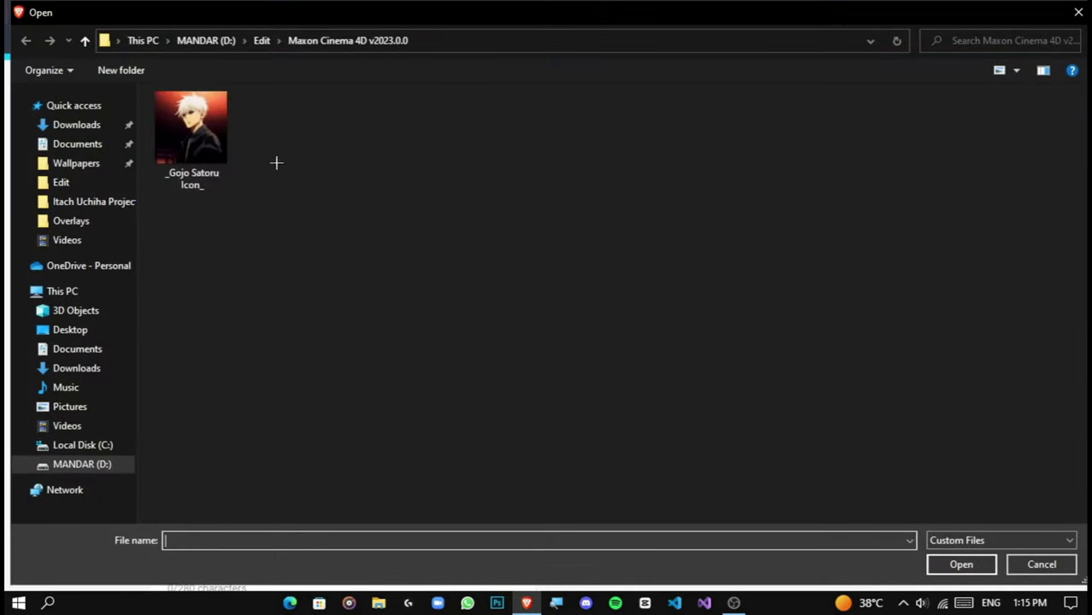
{"action": "left_click", "coordinate": [201, 136]}
{"action": "left_click", "coordinate": [950, 558]}
{"action": "left_click", "coordinate": [278, 350]}
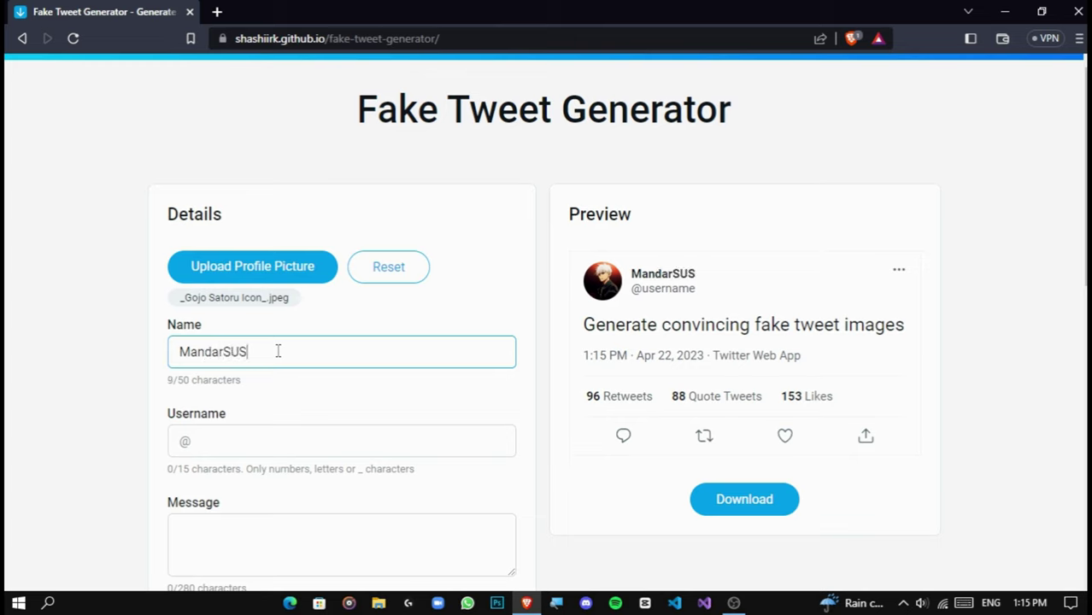
{"action": "left_click", "coordinate": [241, 442]}
{"action": "type", "text": "Mandar"}
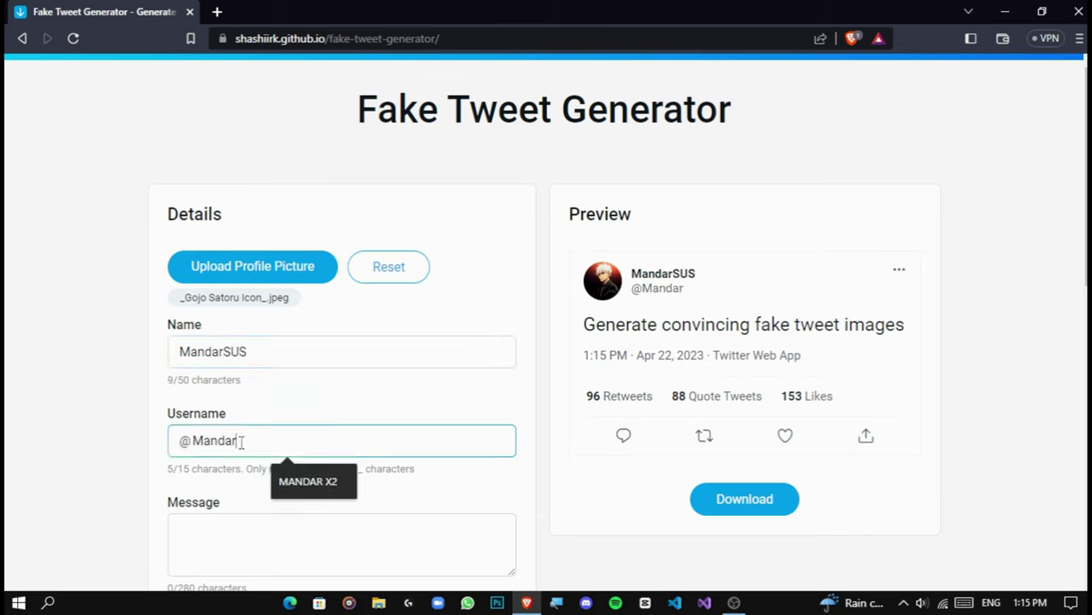
{"action": "type", "text": "SUS"}
- Switch the tweet preview to the dark theme
{"action": "scroll", "coordinate": [248, 453], "scroll_direction": "down", "scroll_amount": 5}
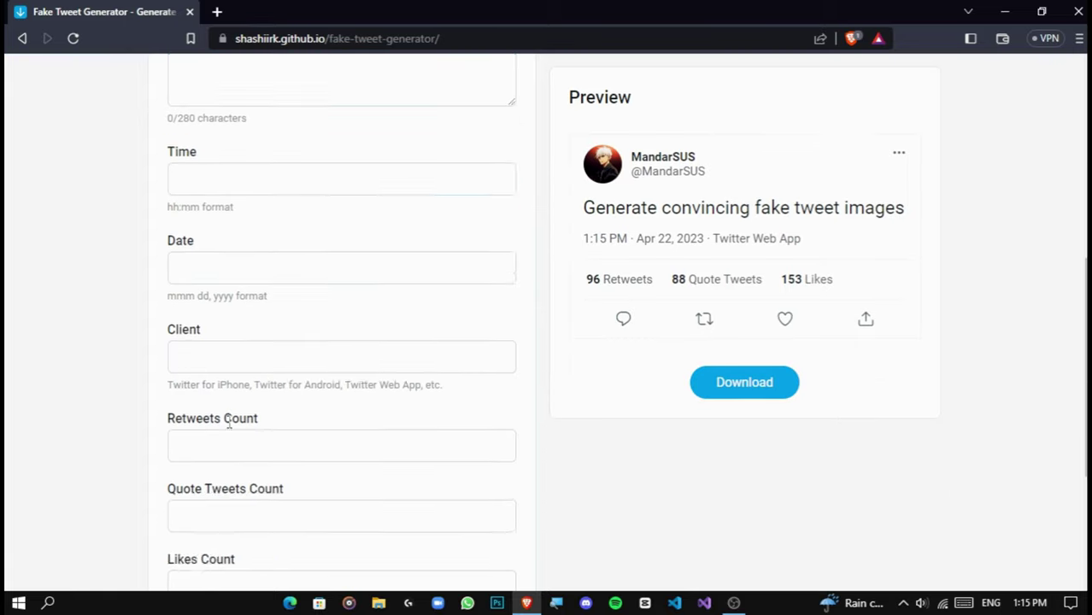
{"action": "scroll", "coordinate": [249, 466], "scroll_direction": "down", "scroll_amount": 2}
{"action": "scroll", "coordinate": [249, 467], "scroll_direction": "down", "scroll_amount": 2}
{"action": "left_click", "coordinate": [292, 408]}
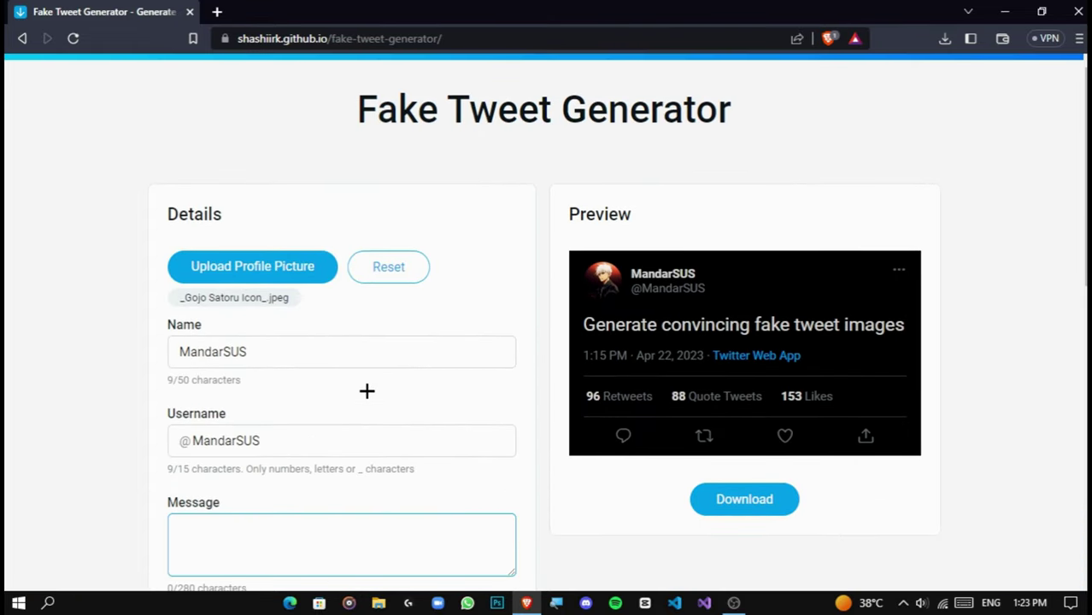
{"action": "left_click", "coordinate": [90, 409]}
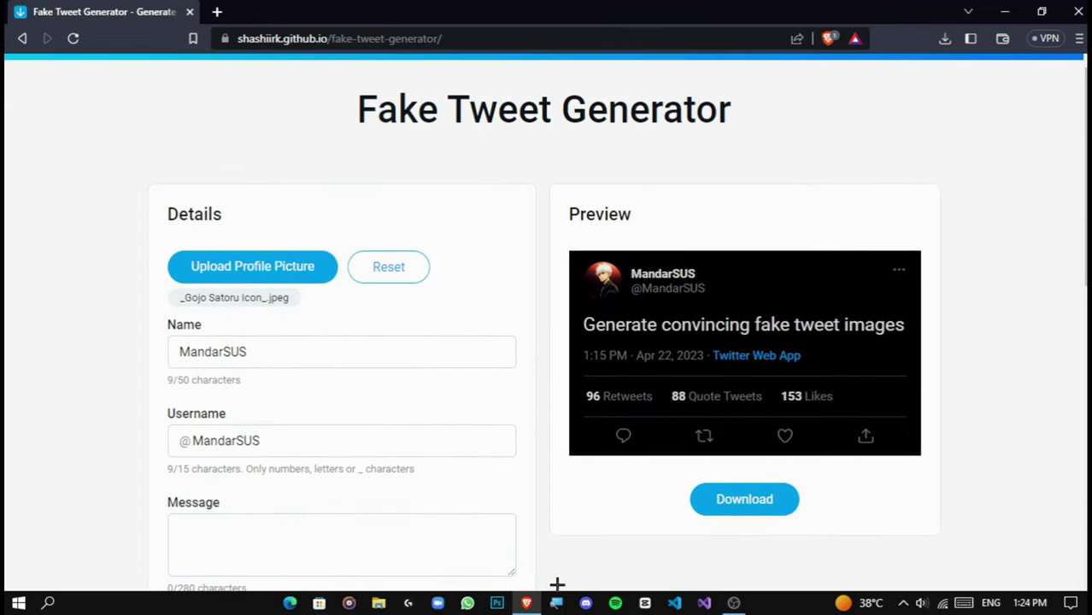
- Write a tweet message made of stacked 'T' lines
{"action": "left_click", "coordinate": [200, 528]}
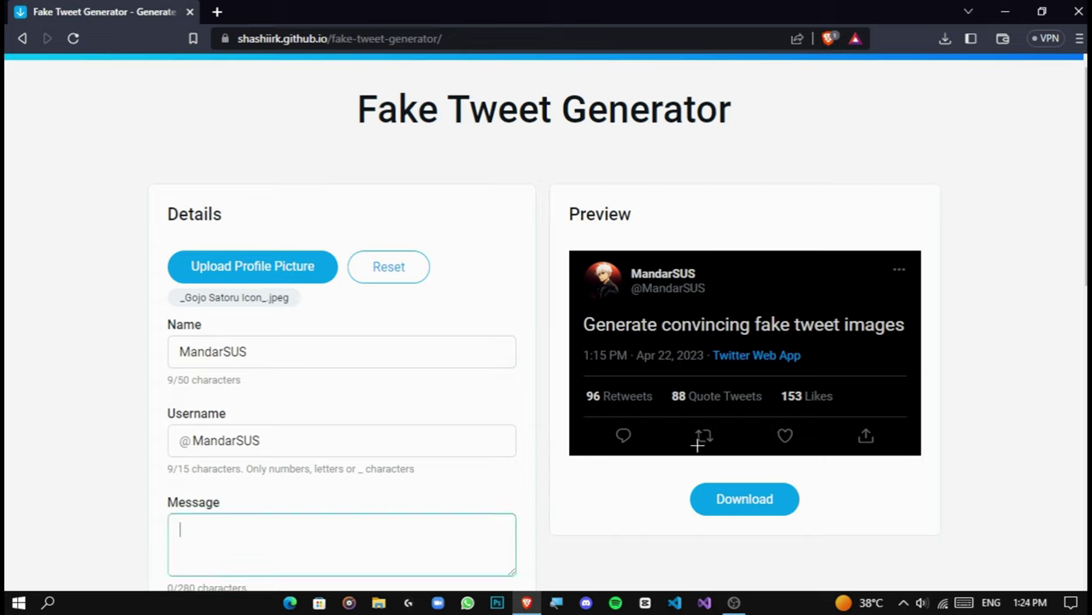
{"action": "type", "text": "T"}
{"action": "key", "text": "Return"}
{"action": "key", "text": "Return"}
{"action": "type", "text": "T"}
{"action": "key", "text": "Return"}
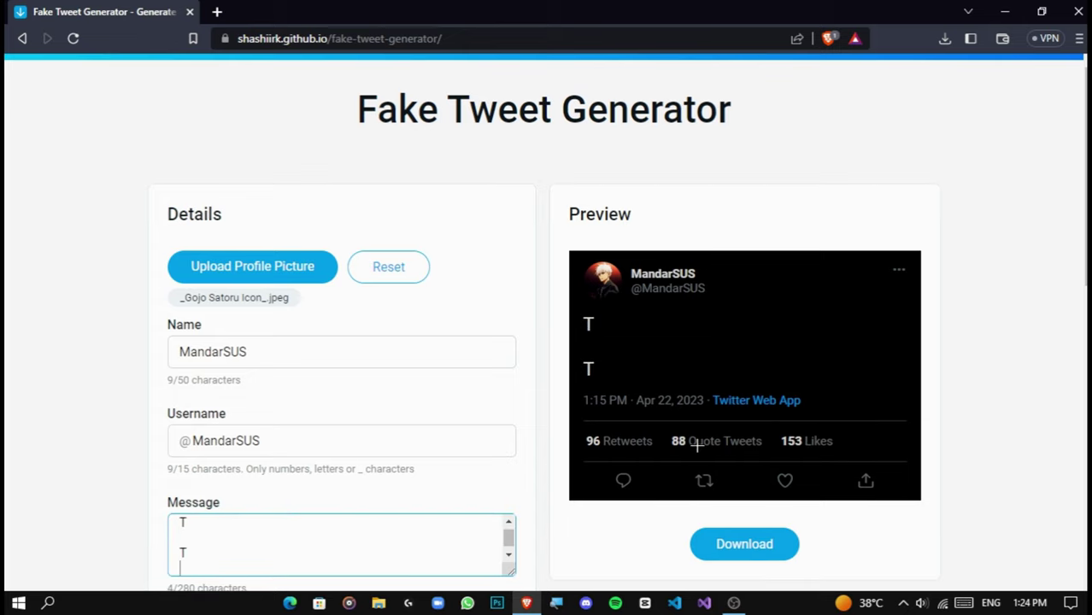
{"action": "type", "text": "T"}
{"action": "key", "text": "Return"}
{"action": "type", "text": "T"}
{"action": "key", "text": "Return"}
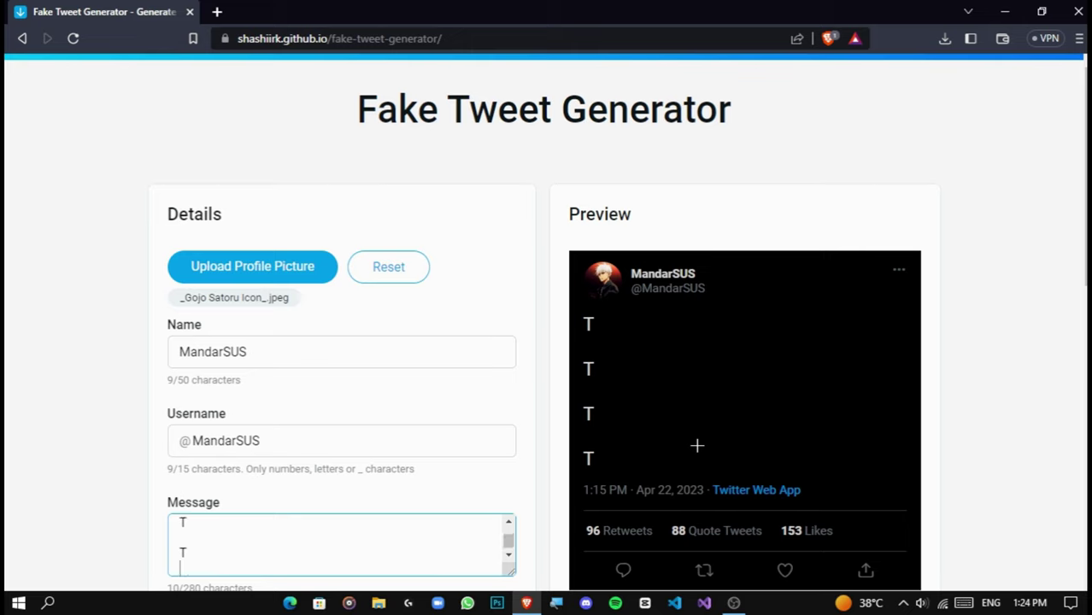
{"action": "type", "text": "T  "}
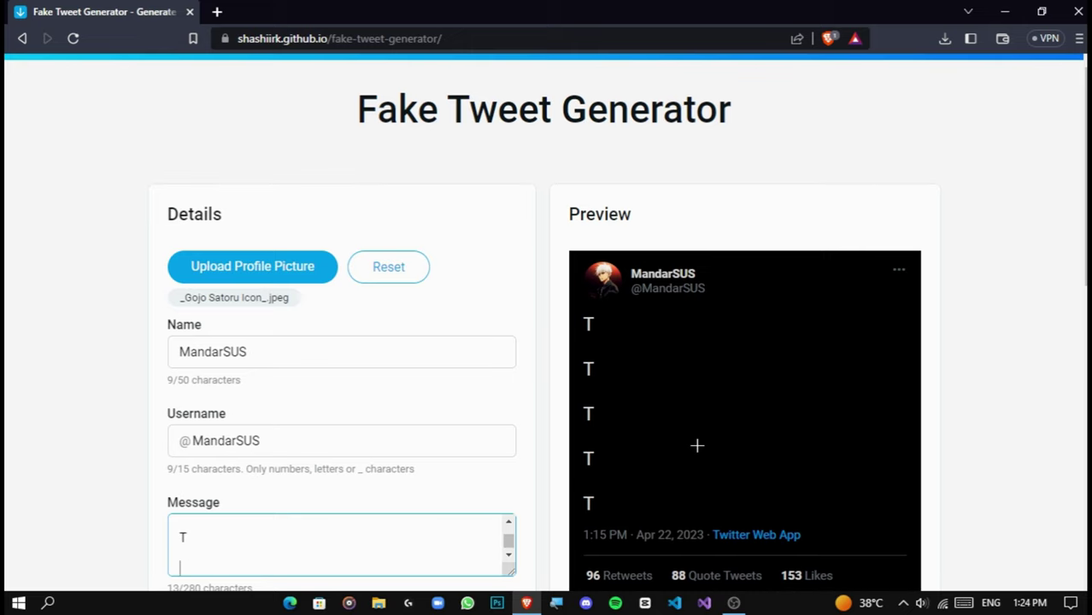
{"action": "type", "text": "T"}
- Download the finished tweet image
{"action": "scroll", "coordinate": [666, 423], "scroll_direction": "down", "scroll_amount": 1}
{"action": "scroll", "coordinate": [812, 408], "scroll_direction": "down", "scroll_amount": 1}
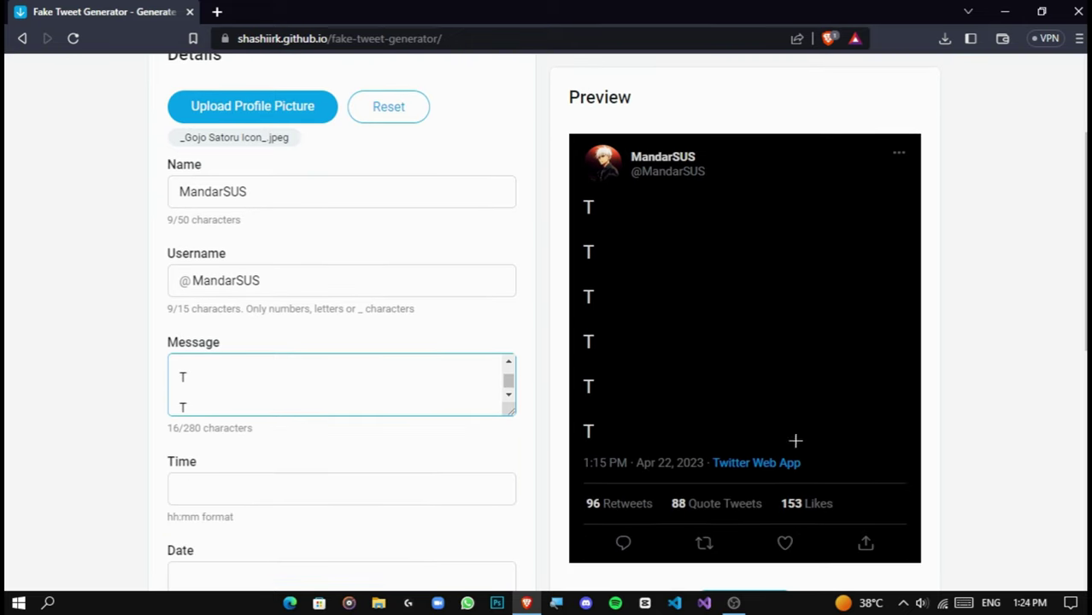
{"action": "scroll", "coordinate": [795, 439], "scroll_direction": "down", "scroll_amount": 1}
{"action": "scroll", "coordinate": [775, 486], "scroll_direction": "down", "scroll_amount": 3}
{"action": "scroll", "coordinate": [769, 402], "scroll_direction": "down", "scroll_amount": 3}
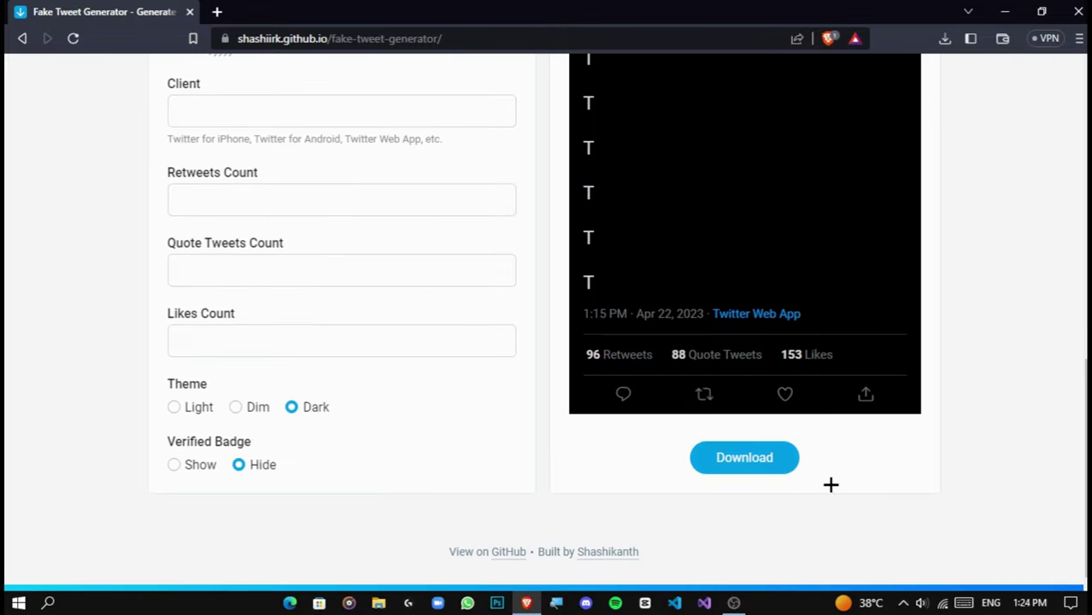
{"action": "left_click", "coordinate": [761, 469]}
- Open tweet97102.png from downloads in Adobe Photoshop CC 2018 via Open with
{"action": "left_click", "coordinate": [794, 103]}
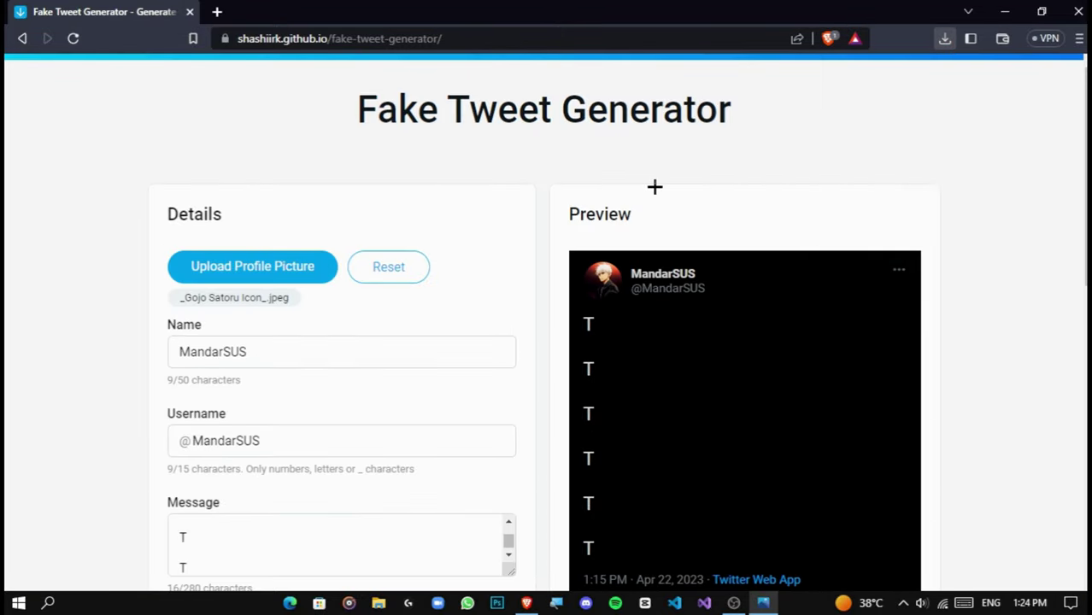
{"action": "right_click", "coordinate": [445, 178]}
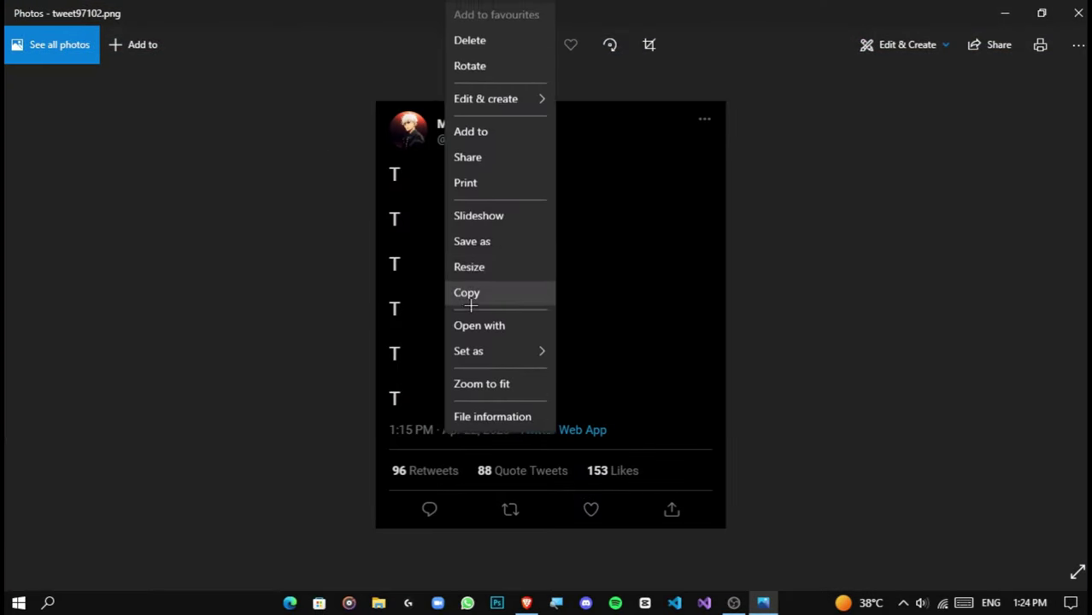
{"action": "left_click", "coordinate": [470, 325]}
{"action": "left_click", "coordinate": [493, 332]}
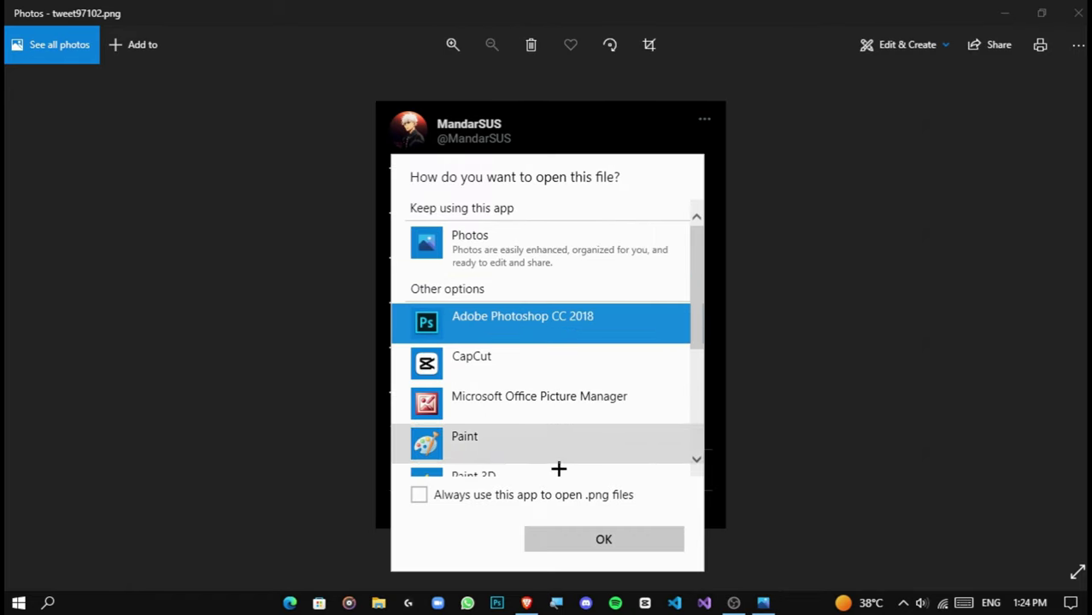
{"action": "left_click", "coordinate": [566, 537]}
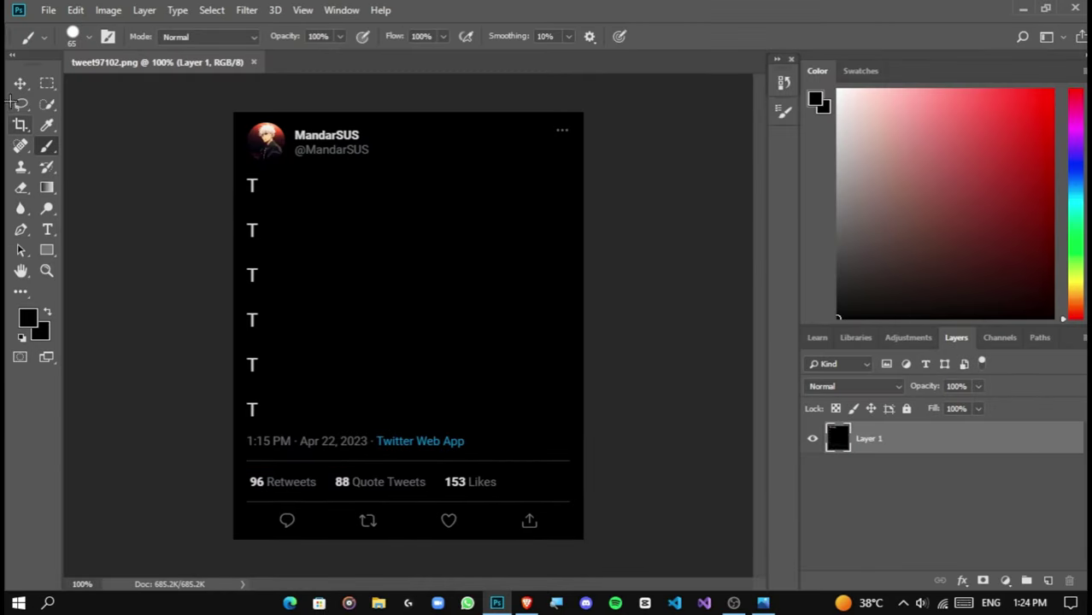
- Crop off the tweet card's bottom row of action icons
{"action": "left_click", "coordinate": [21, 125]}
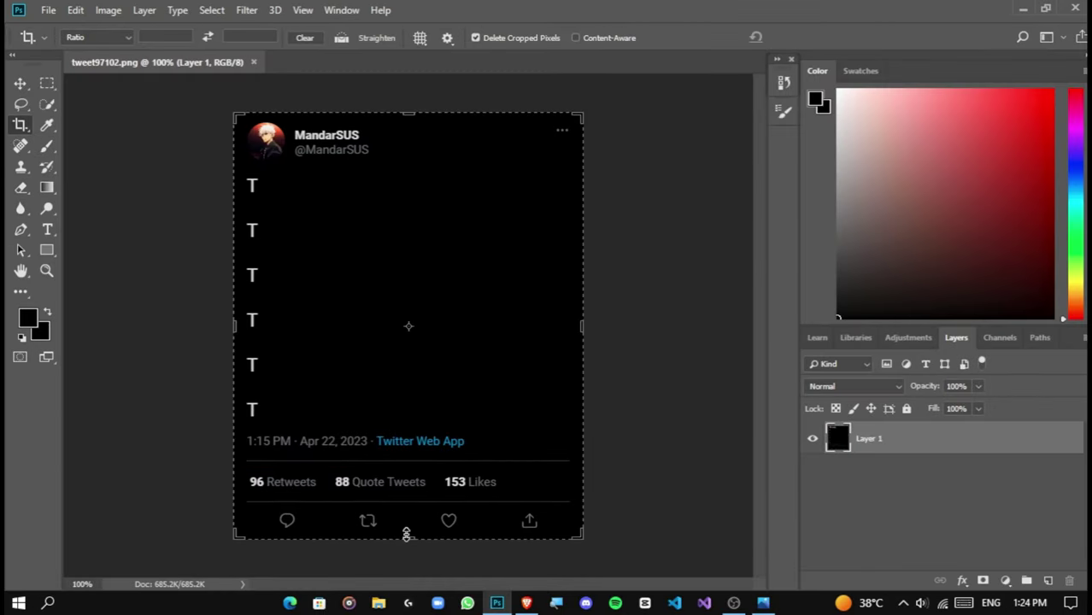
{"action": "left_click_drag", "start_coordinate": [406, 535], "coordinate": [411, 510]}
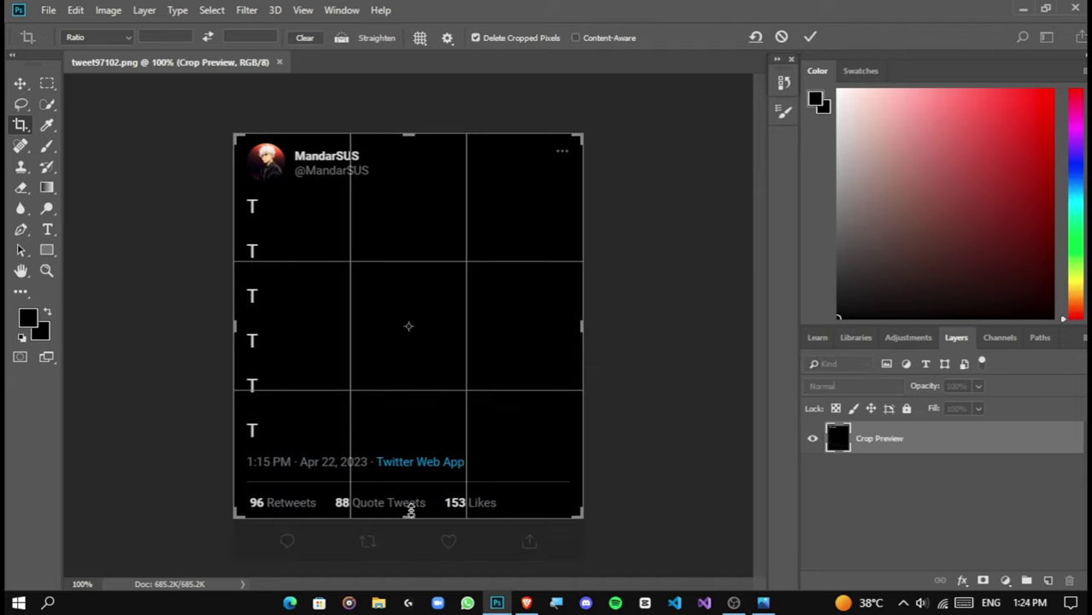
{"action": "right_click", "coordinate": [277, 246]}
{"action": "left_click", "coordinate": [483, 199]}
{"action": "key", "text": "Return"}
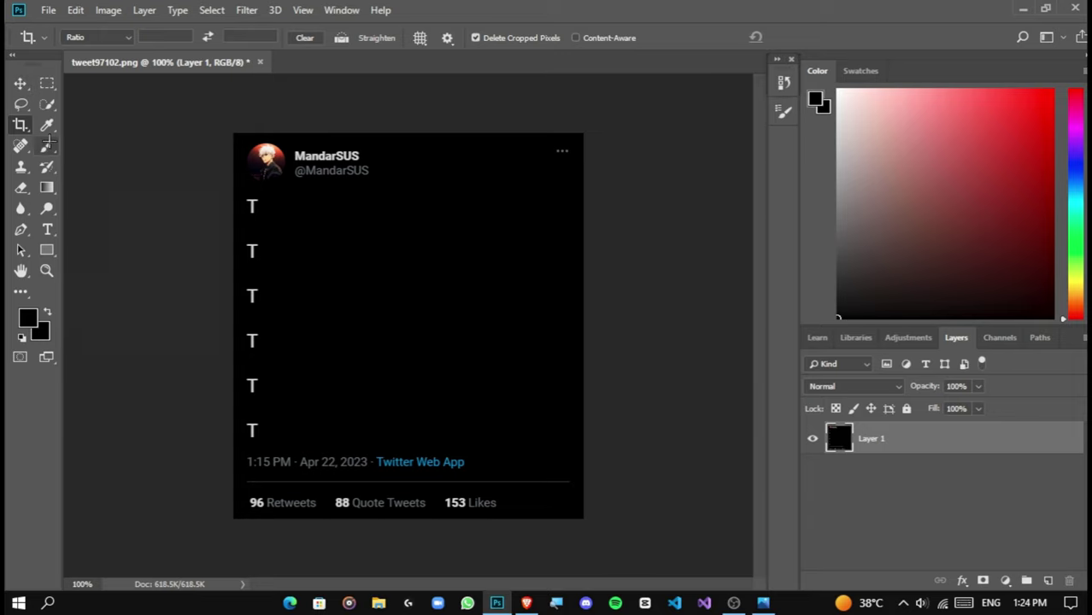
- Sample the card's black, paint out the T lines with the Brush, and Export As
{"action": "left_click", "coordinate": [47, 126]}
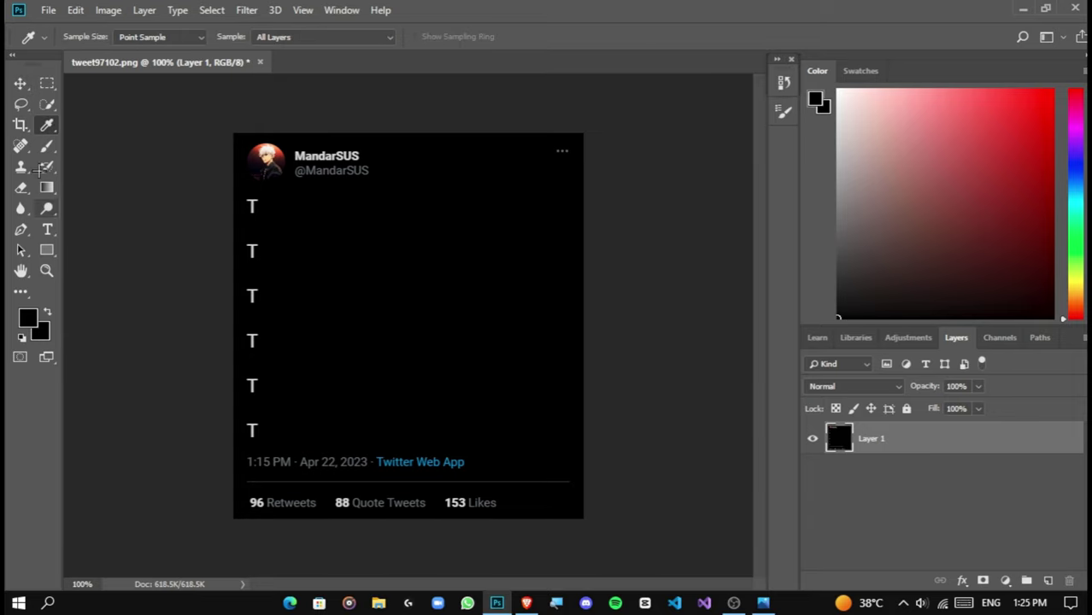
{"action": "left_click", "coordinate": [47, 147]}
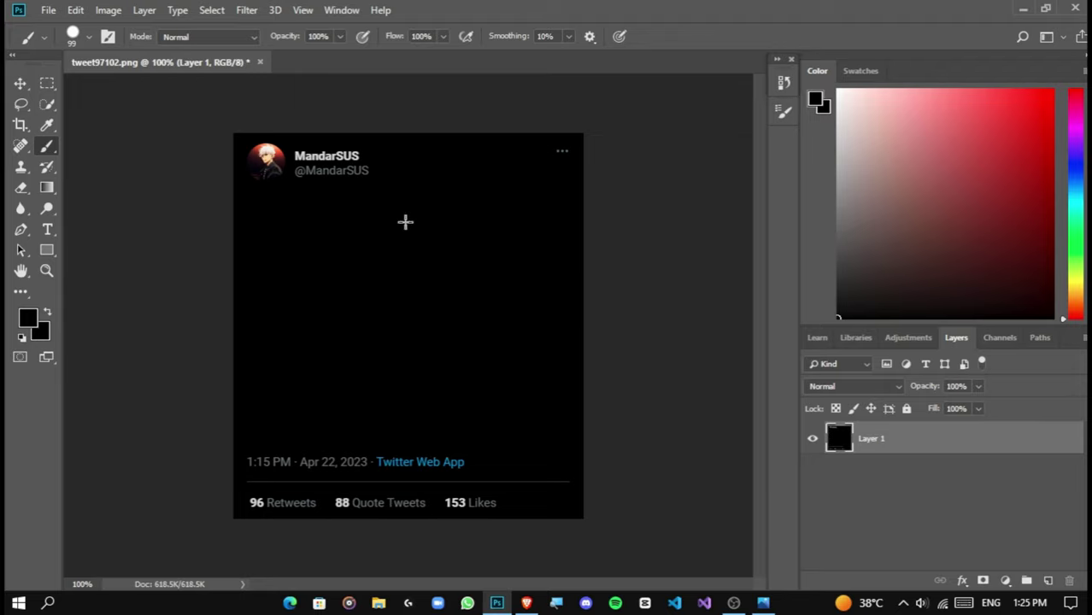
{"action": "left_click", "coordinate": [49, 9]}
{"action": "mouse_move", "coordinate": [205, 240]}
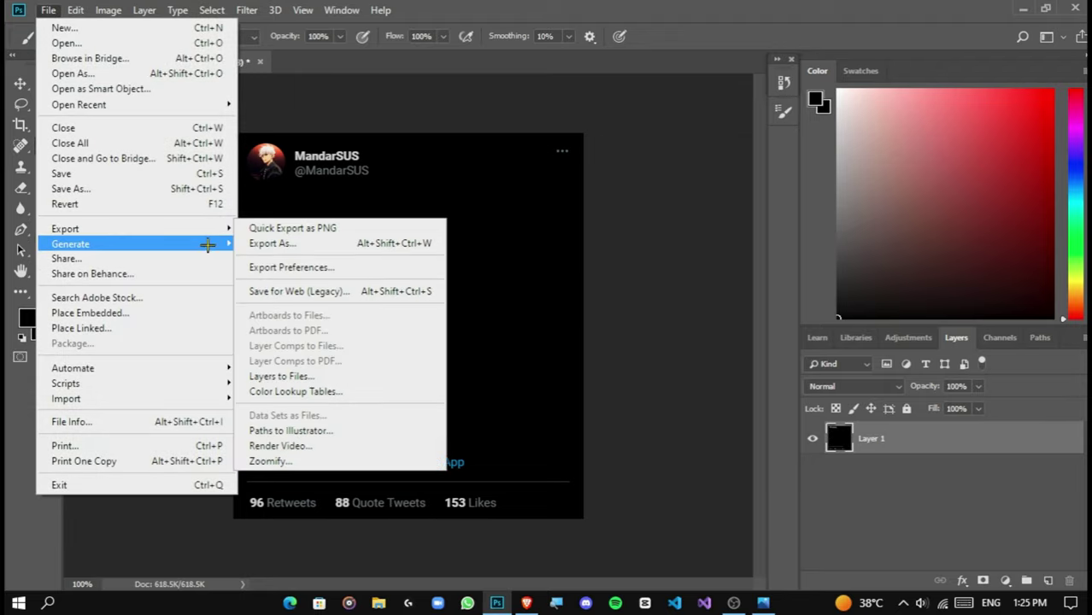
{"action": "left_click", "coordinate": [274, 244]}
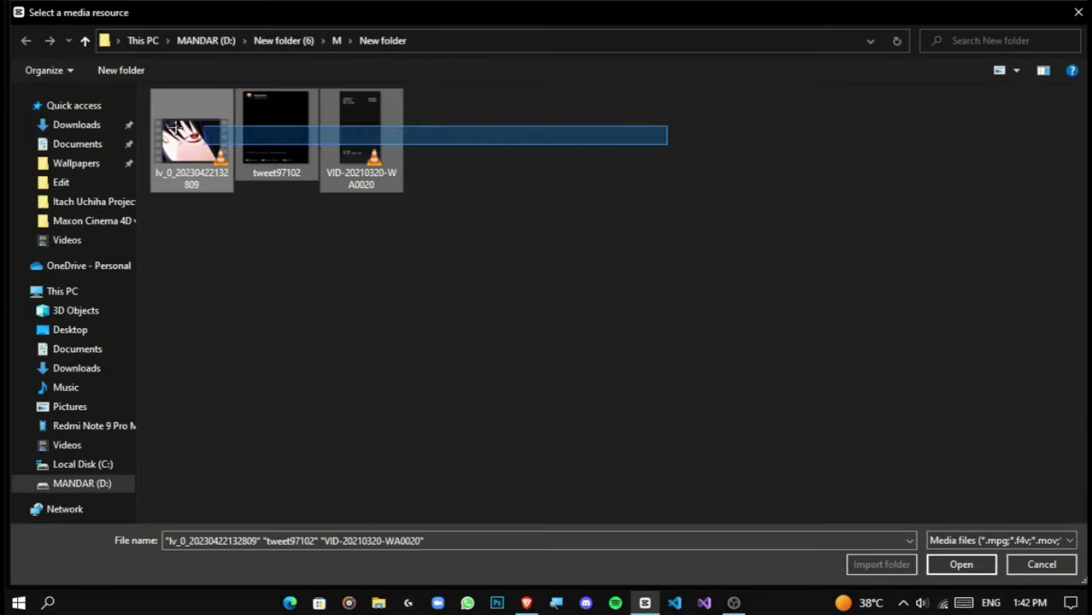
- Import the three files, add the anime clip in a 9:16 frame scaled to 320%
{"action": "left_click", "coordinate": [961, 564]}
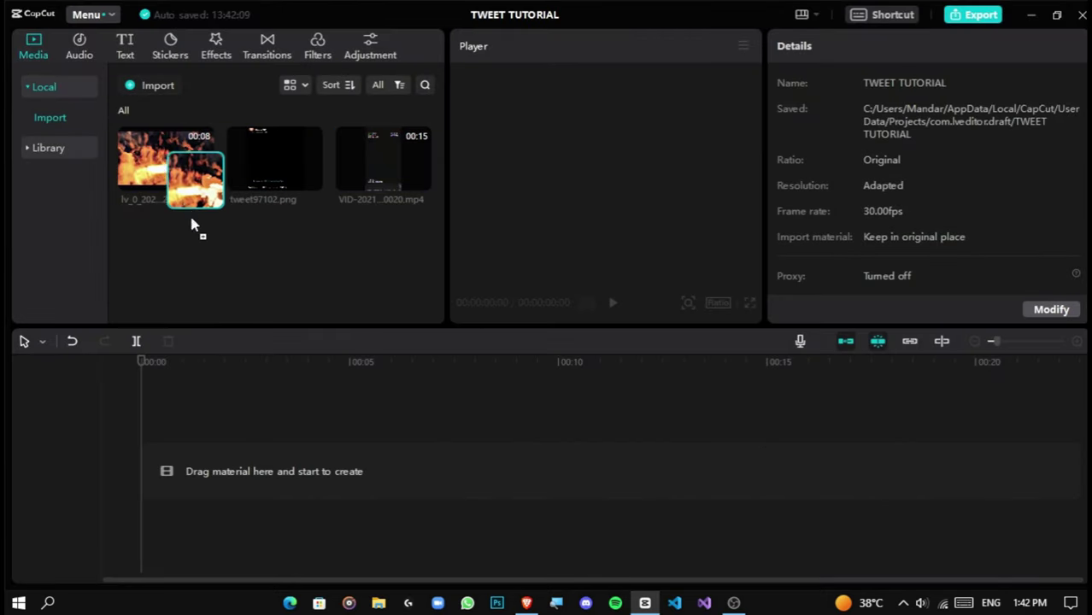
{"action": "left_click_drag", "start_coordinate": [191, 225], "coordinate": [165, 471]}
{"action": "left_click", "coordinate": [719, 304]}
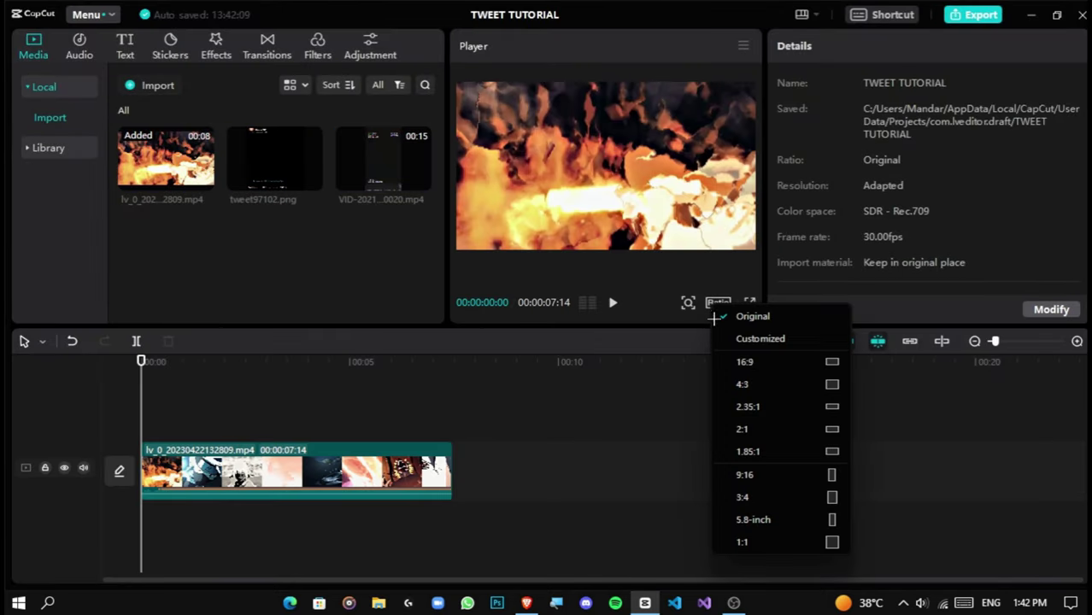
{"action": "left_click", "coordinate": [743, 475]}
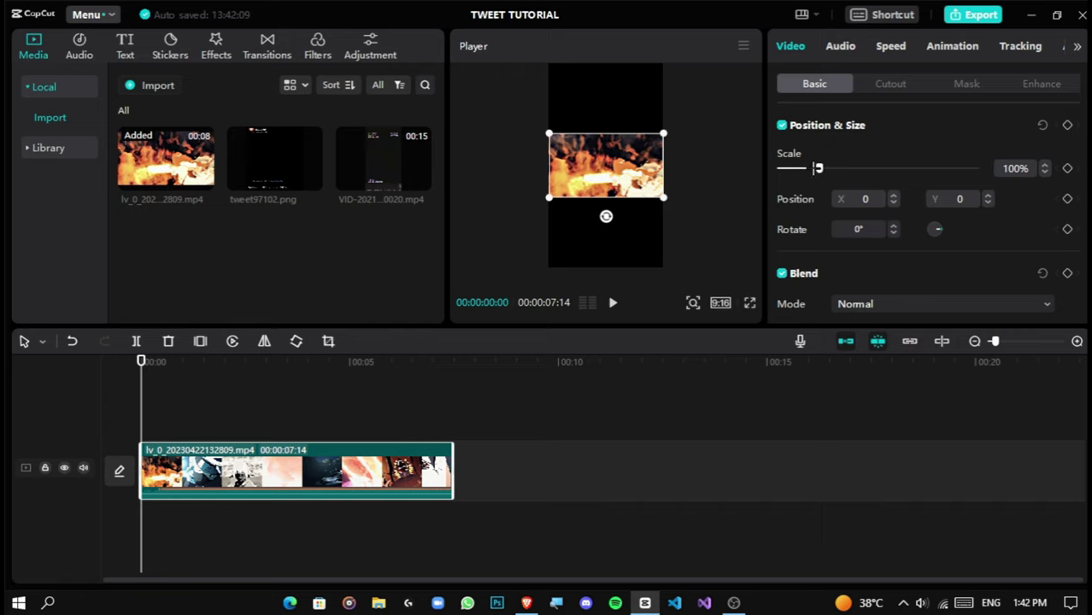
{"action": "left_click_drag", "start_coordinate": [818, 169], "coordinate": [905, 170]}
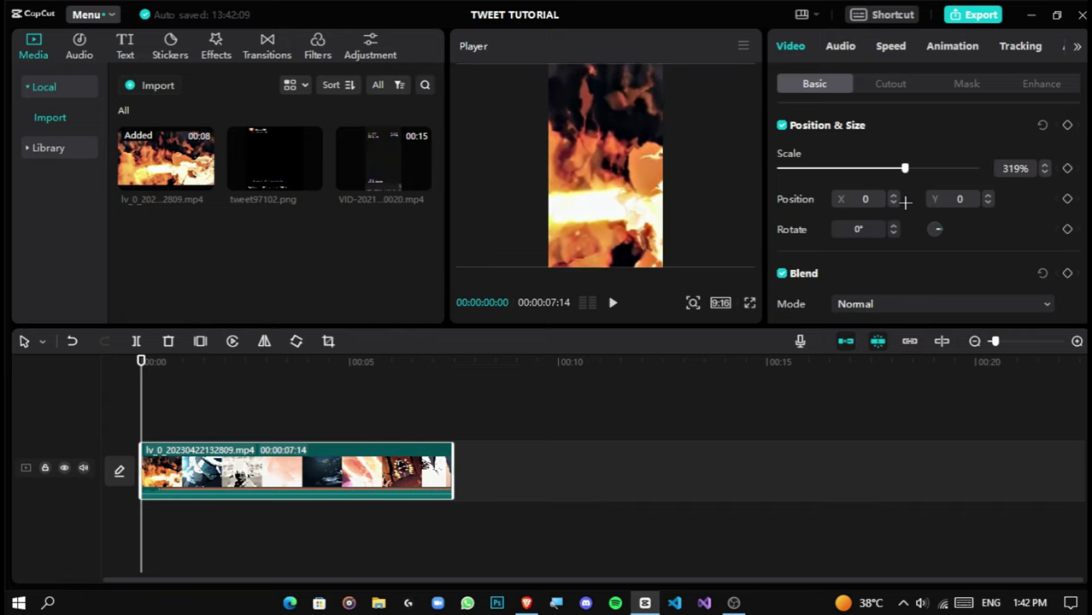
{"action": "left_click", "coordinate": [1041, 166]}
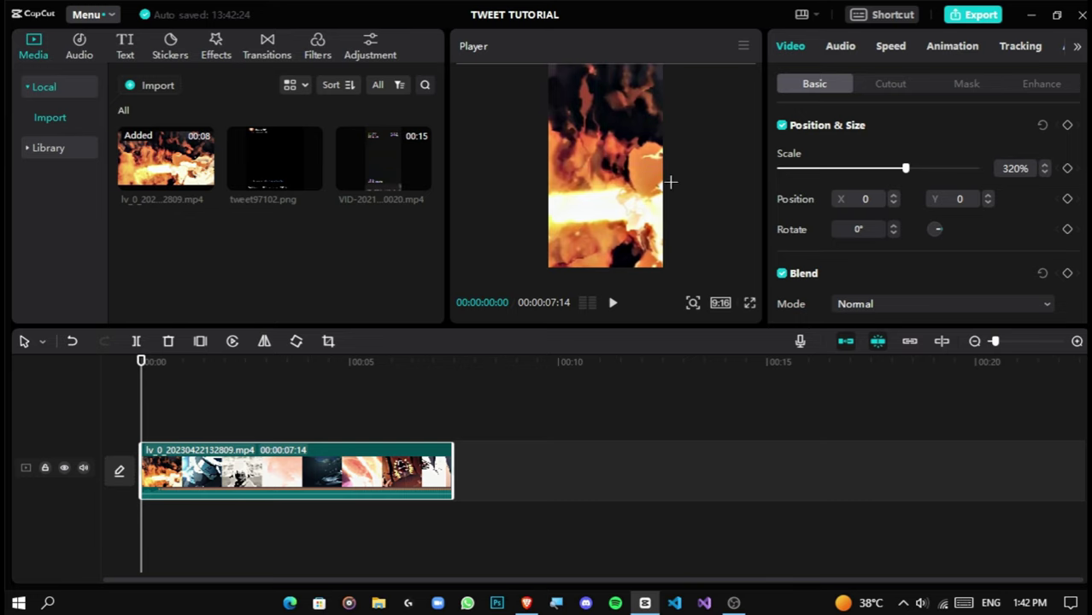
- Place the VHS clip on a track above the anime clip, starting at 00:00
{"action": "left_click", "coordinate": [410, 369]}
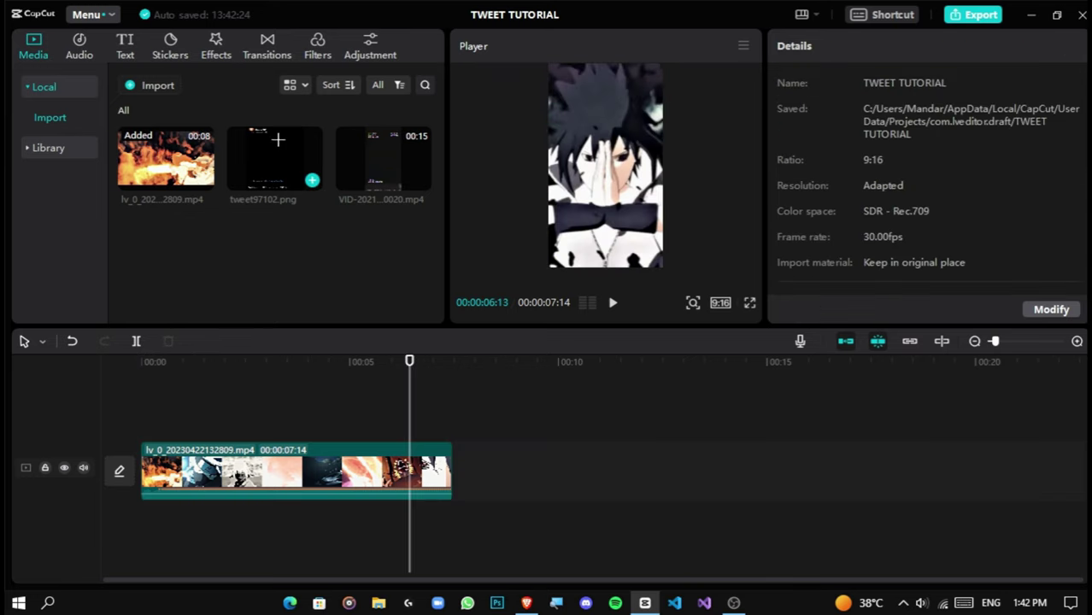
{"action": "left_click_drag", "start_coordinate": [383, 158], "coordinate": [200, 419]}
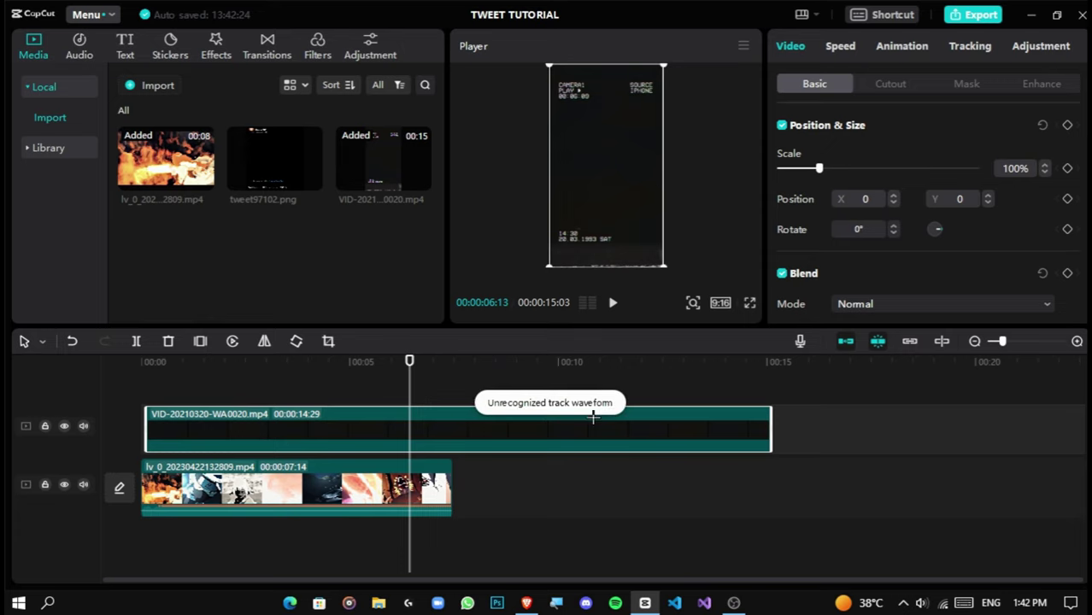
{"action": "left_click_drag", "start_coordinate": [593, 417], "coordinate": [494, 427]}
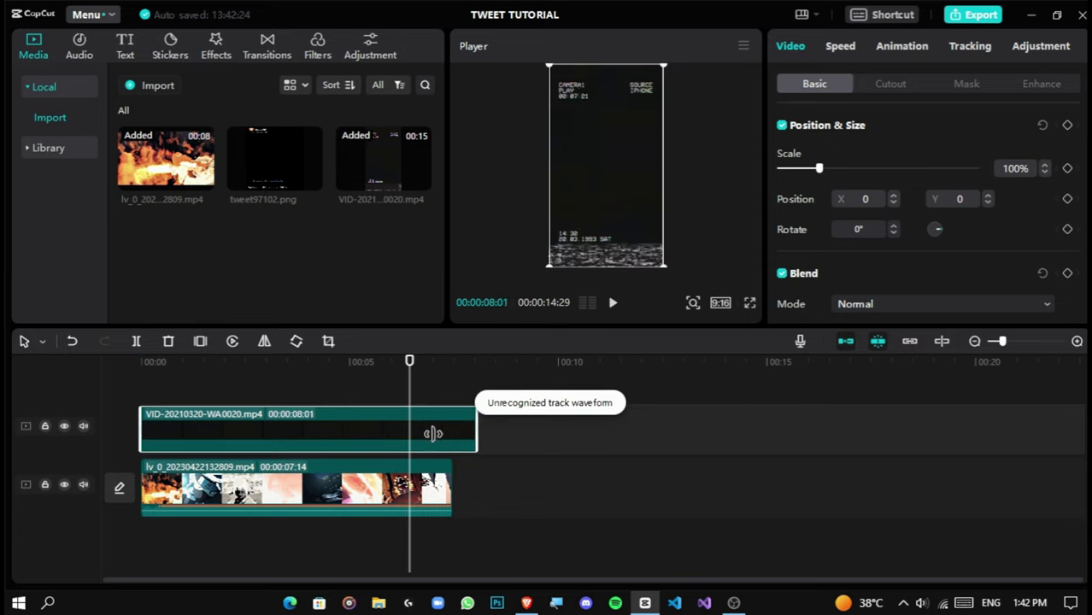
- Trim the VHS clip to end at 00:07:14, blend it in Screen mode, and play it back
{"action": "left_click_drag", "start_coordinate": [766, 417], "coordinate": [453, 417]}
{"action": "scroll", "coordinate": [848, 228], "scroll_direction": "down", "scroll_amount": 4}
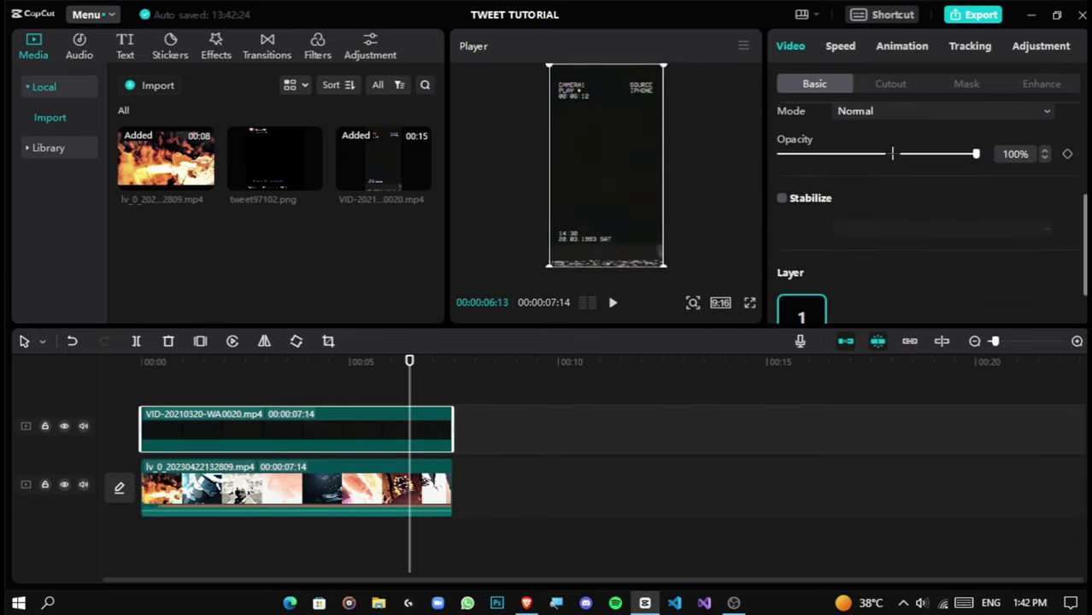
{"action": "scroll", "coordinate": [849, 229], "scroll_direction": "up", "scroll_amount": 1}
{"action": "left_click", "coordinate": [855, 165]}
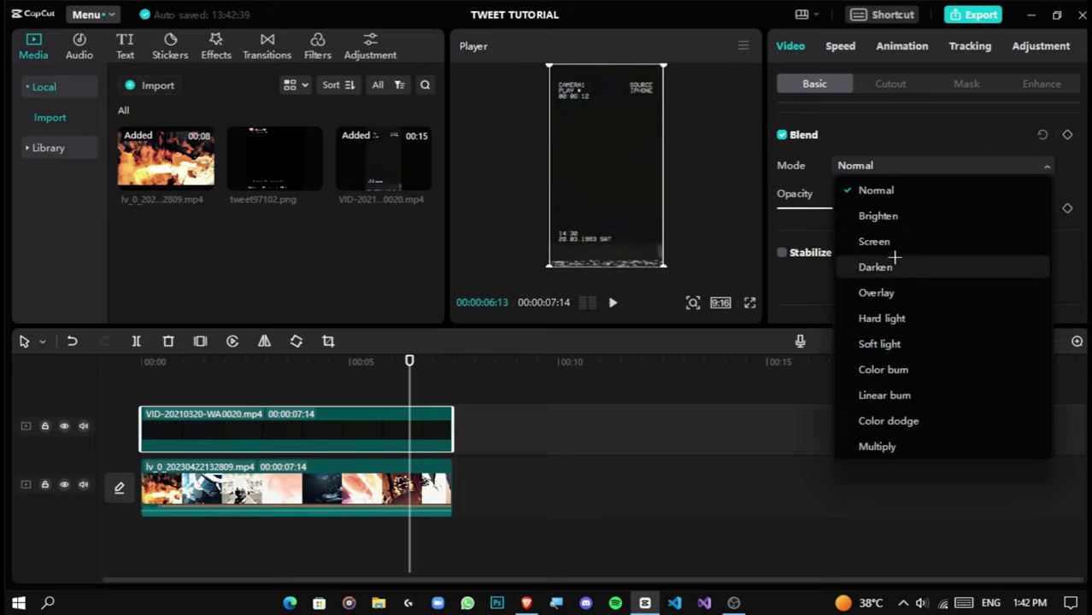
{"action": "left_click", "coordinate": [887, 242]}
{"action": "left_click_drag", "start_coordinate": [412, 368], "coordinate": [243, 367]}
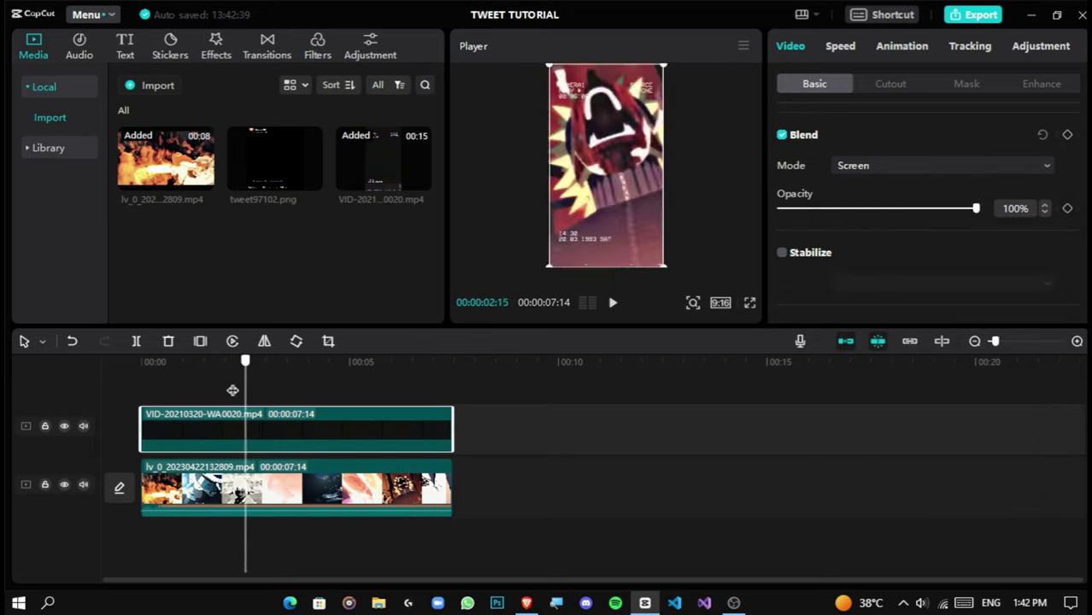
{"action": "key", "text": "space"}
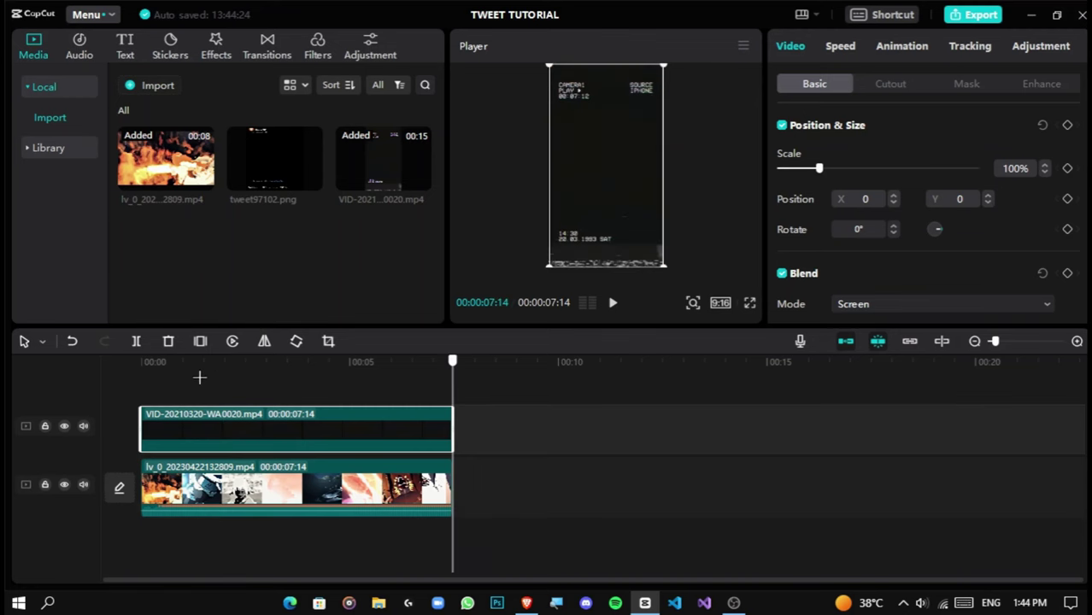
- Add tweet97102.png on a top track scaled to 84%, then another lv_0 copy above it
{"action": "mouse_move", "coordinate": [275, 159]}
{"action": "left_mouse_down"}
{"action": "mouse_move", "coordinate": [254, 249]}
{"action": "mouse_move", "coordinate": [363, 413]}
{"action": "mouse_move", "coordinate": [453, 422]}
{"action": "left_mouse_up"}
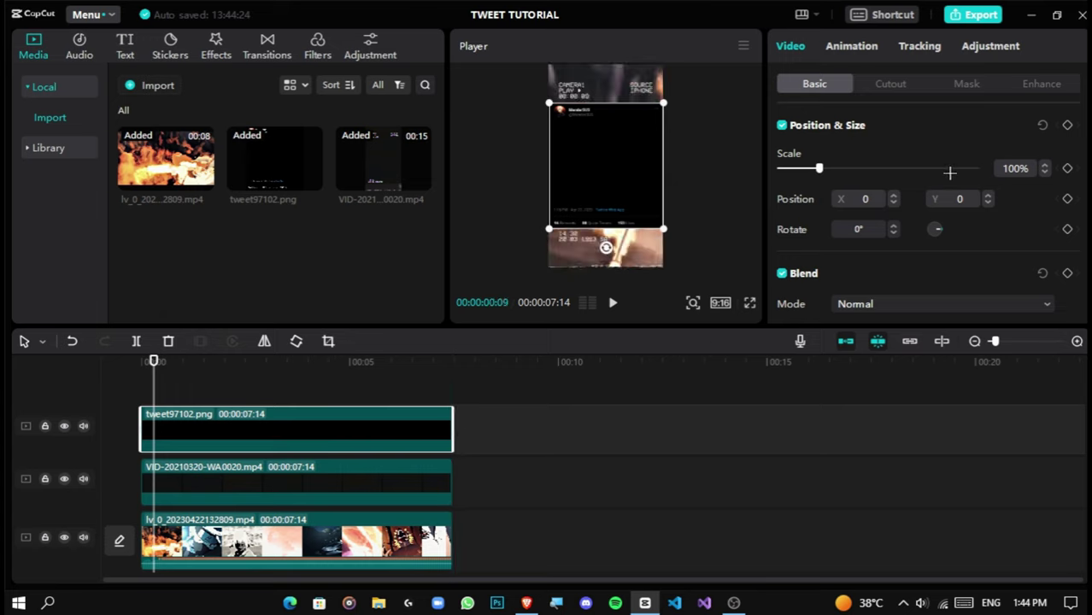
{"action": "left_click_drag", "start_coordinate": [821, 168], "coordinate": [815, 175]}
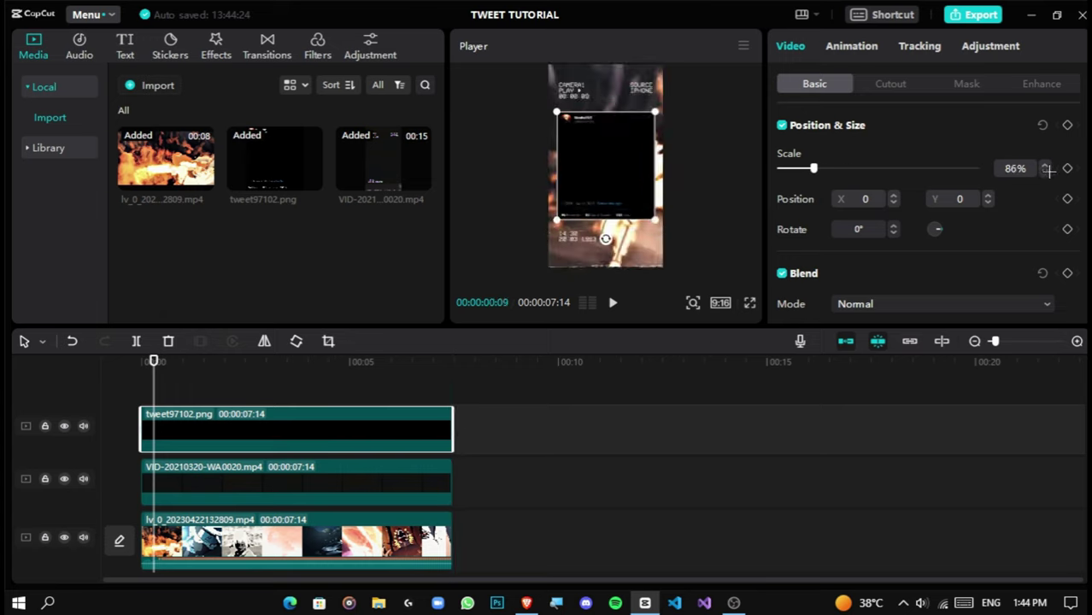
{"action": "left_click", "coordinate": [1044, 172]}
{"action": "left_click", "coordinate": [1044, 173]}
{"action": "left_click_drag", "start_coordinate": [189, 183], "coordinate": [215, 383]}
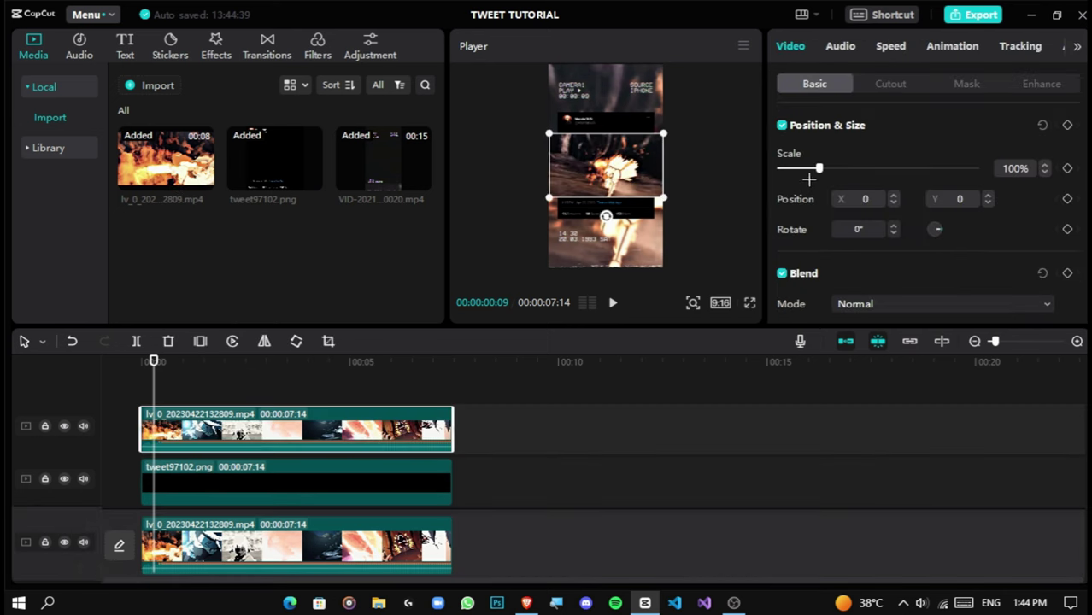
- Shrink the top anime clip to 83% and check the edit in full-screen preview
{"action": "left_click_drag", "start_coordinate": [818, 170], "coordinate": [812, 176]}
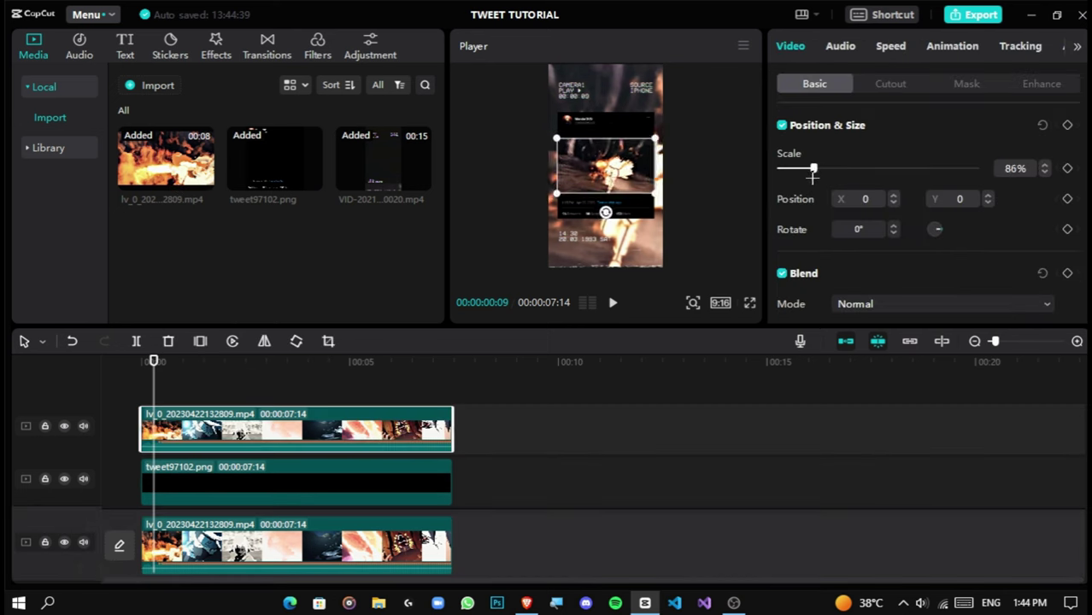
{"action": "left_click", "coordinate": [1045, 172]}
{"action": "left_click", "coordinate": [1044, 172]}
{"action": "left_click", "coordinate": [1045, 172]}
{"action": "left_click", "coordinate": [750, 304]}
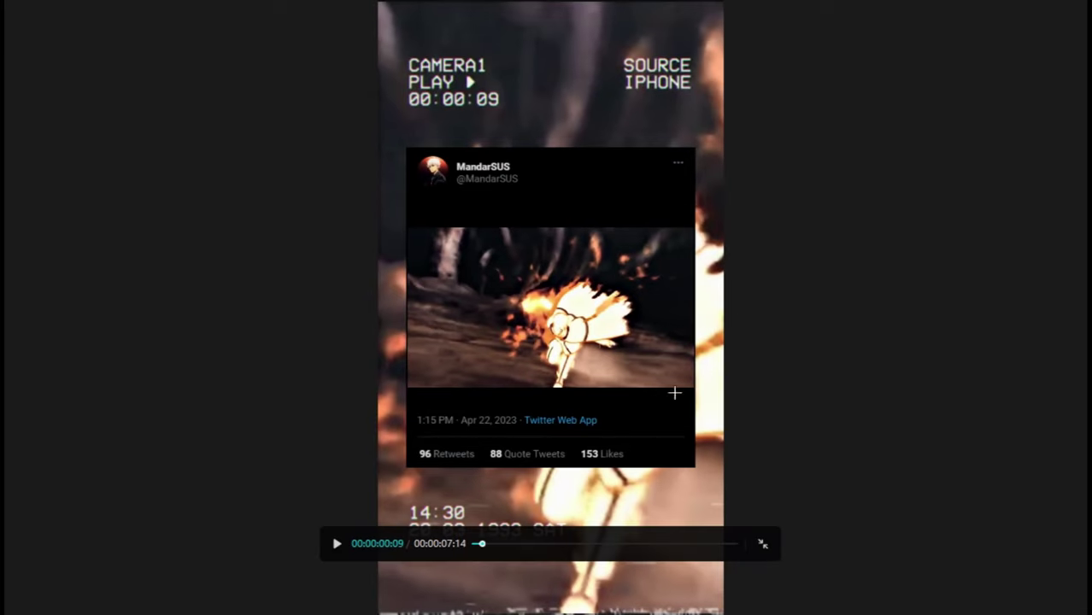
{"action": "left_click", "coordinate": [762, 545]}
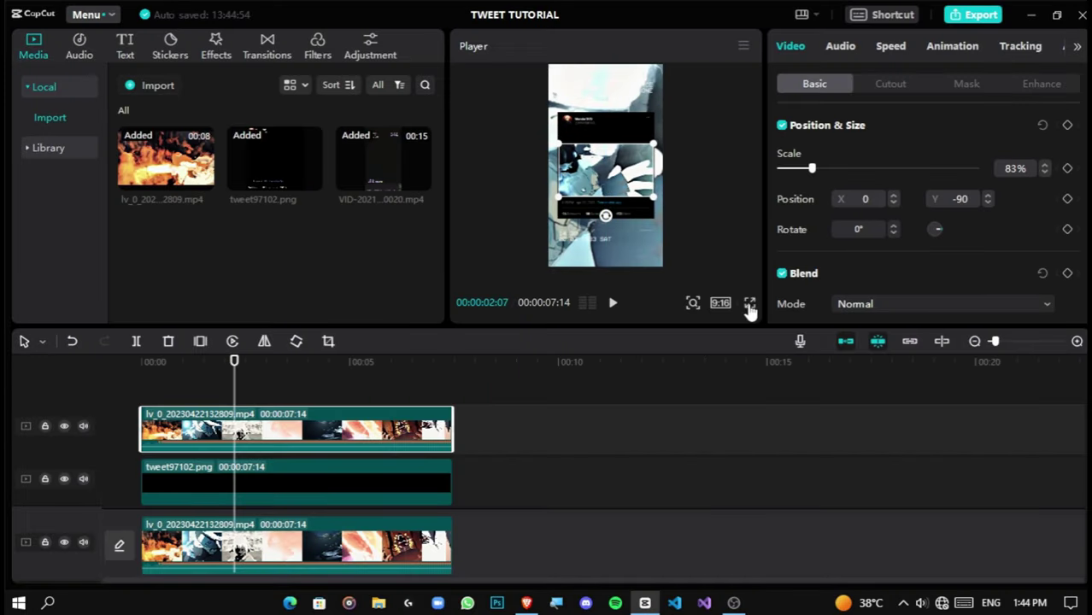
- Preview full screen again, then deselect and play the edit from the start
{"action": "left_click", "coordinate": [749, 304]}
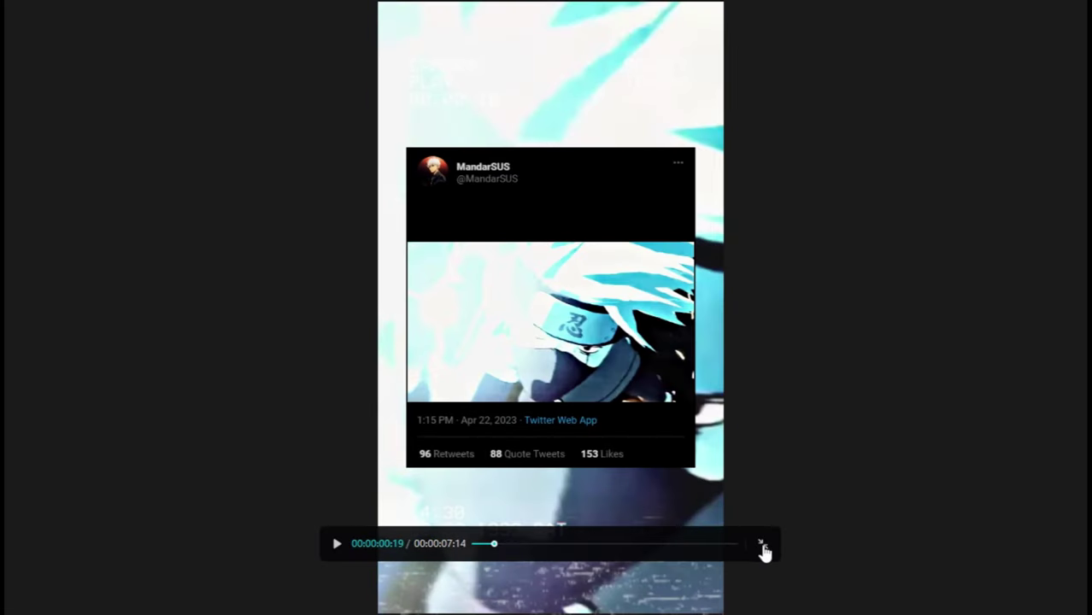
{"action": "left_click", "coordinate": [762, 545]}
{"action": "left_click", "coordinate": [138, 401]}
{"action": "key", "text": "space"}
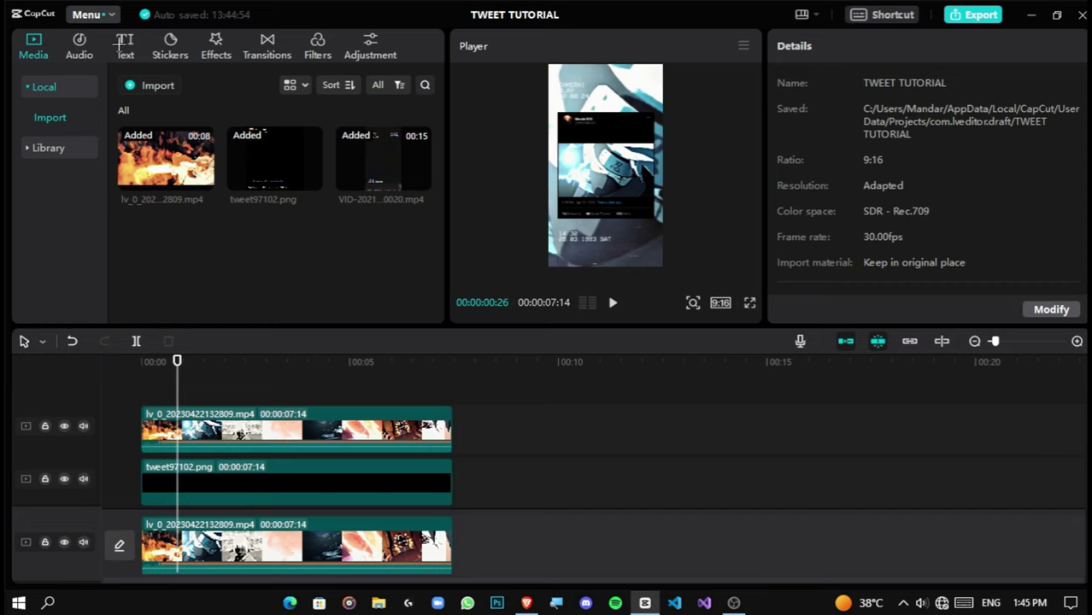
- Add a Default text layer spanning 0 to 00:07:14 and select it for editing
{"action": "left_click", "coordinate": [121, 47]}
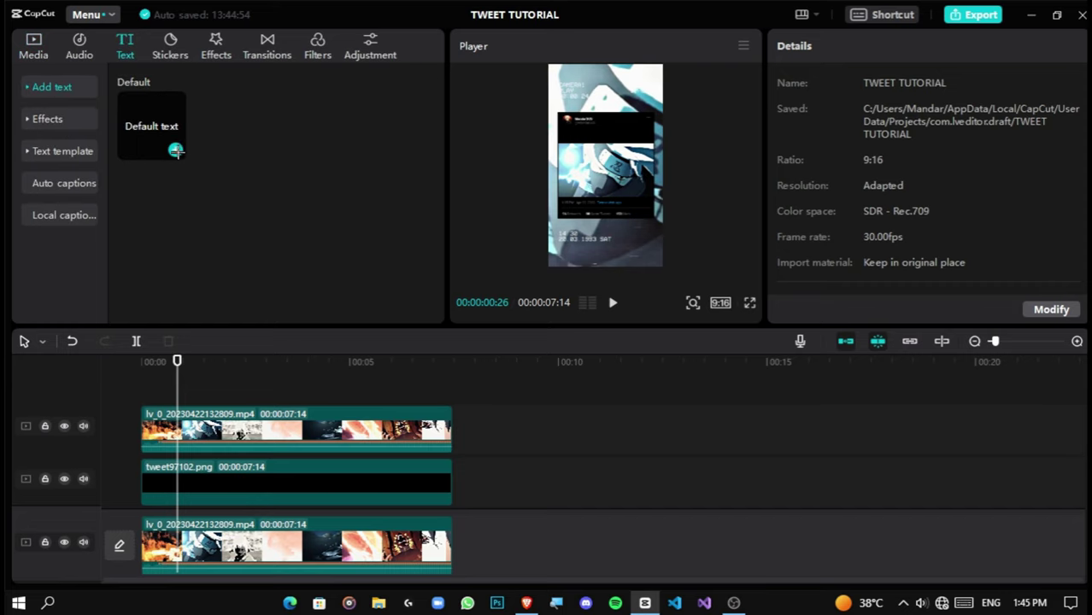
{"action": "left_click", "coordinate": [175, 150]}
{"action": "left_click_drag", "start_coordinate": [214, 414], "coordinate": [176, 414]}
{"action": "mouse_move", "coordinate": [268, 414]}
{"action": "left_mouse_down"}
{"action": "mouse_move", "coordinate": [367, 424]}
{"action": "mouse_move", "coordinate": [452, 415]}
{"action": "left_mouse_up"}
{"action": "left_click", "coordinate": [179, 372]}
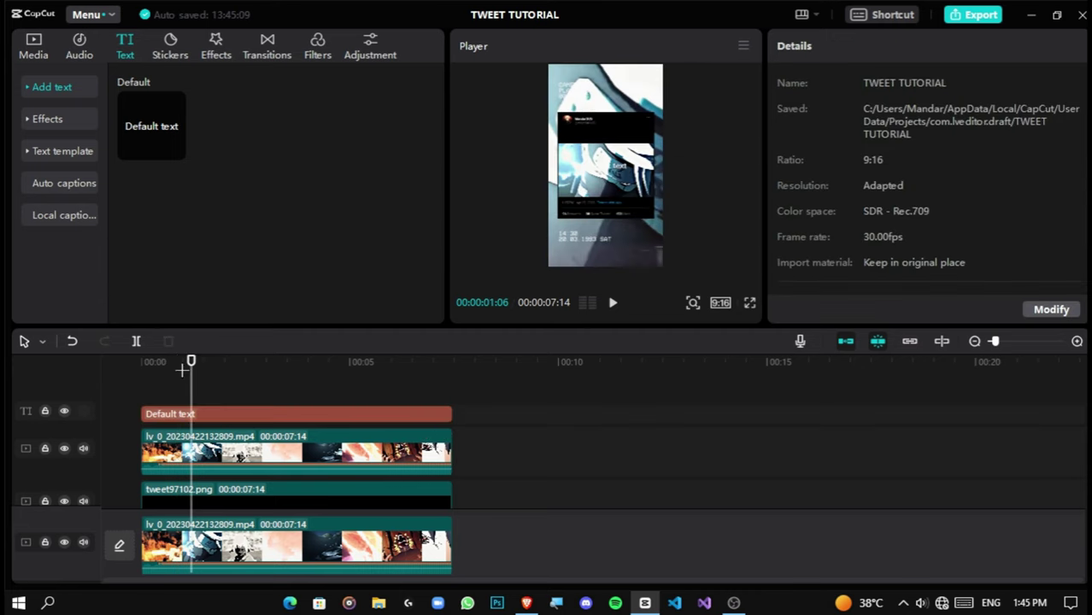
{"action": "left_click", "coordinate": [244, 412]}
{"action": "scroll", "coordinate": [840, 251], "scroll_direction": "down", "scroll_amount": 2}
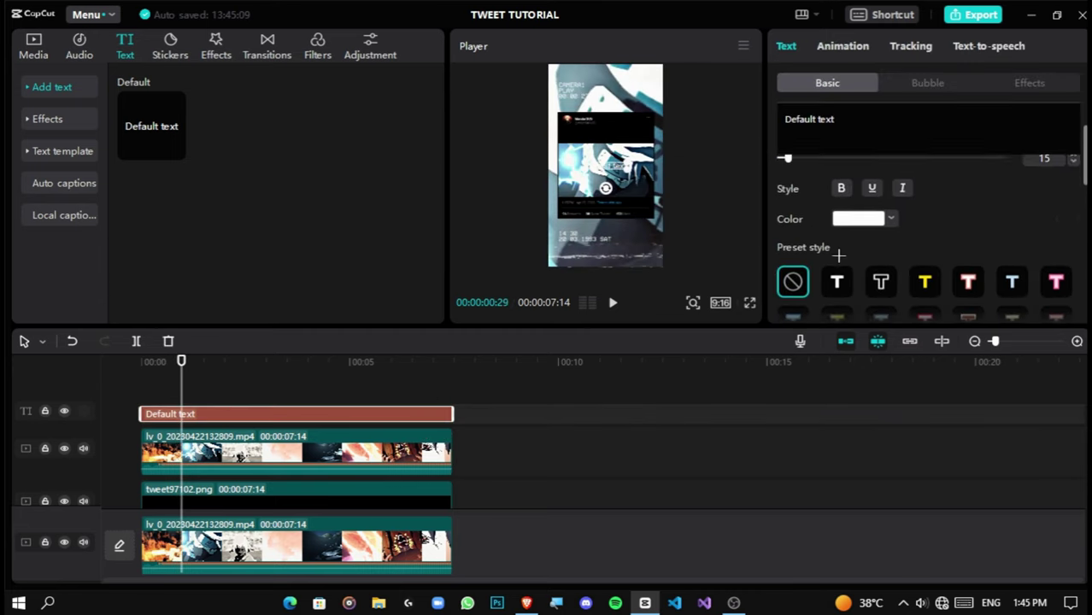
{"action": "scroll", "coordinate": [840, 257], "scroll_direction": "down", "scroll_amount": 3}
{"action": "scroll", "coordinate": [846, 248], "scroll_direction": "down", "scroll_amount": 2}
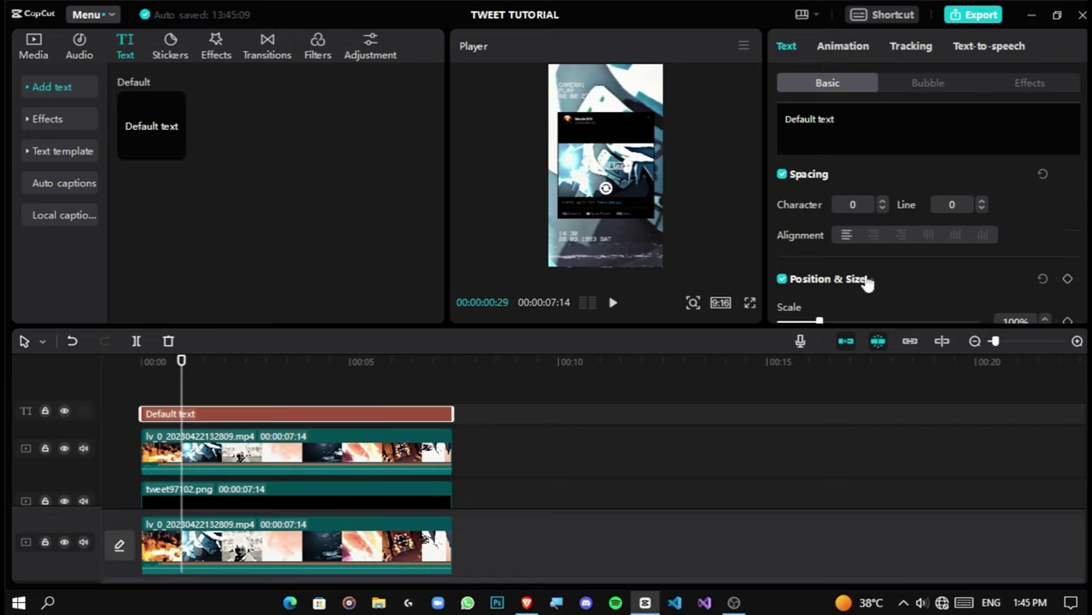
{"action": "scroll", "coordinate": [859, 272], "scroll_direction": "up", "scroll_amount": 5}
- Replace Default text with 'Add Your Text According to Your Video', breaking before 'Video'
{"action": "left_click_drag", "start_coordinate": [875, 121], "coordinate": [779, 138]}
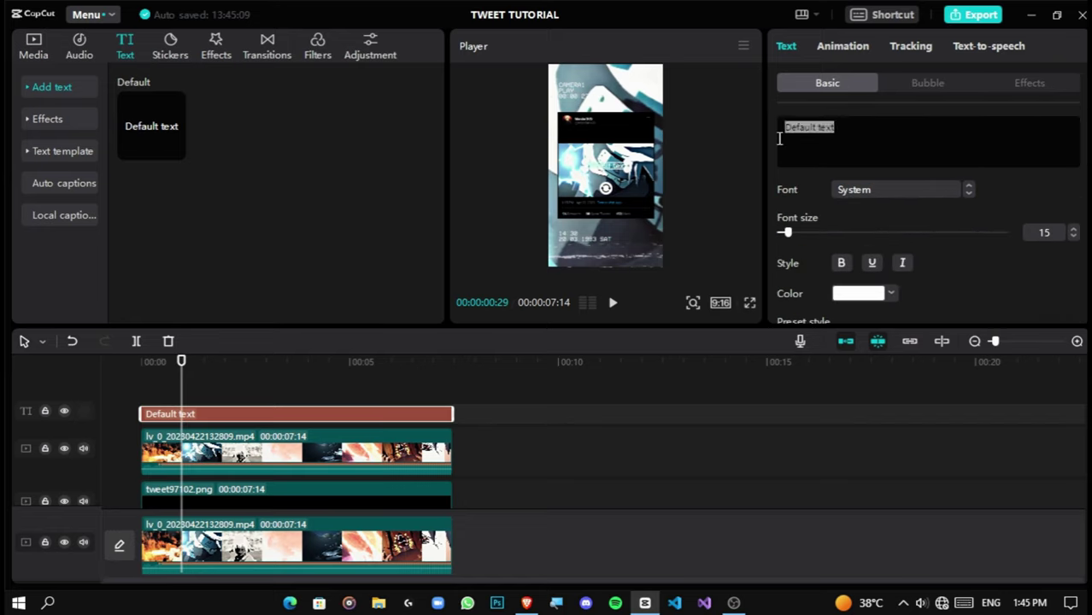
{"action": "key", "text": "BackSpace"}
{"action": "type", "text": "Add Your Text Acc"}
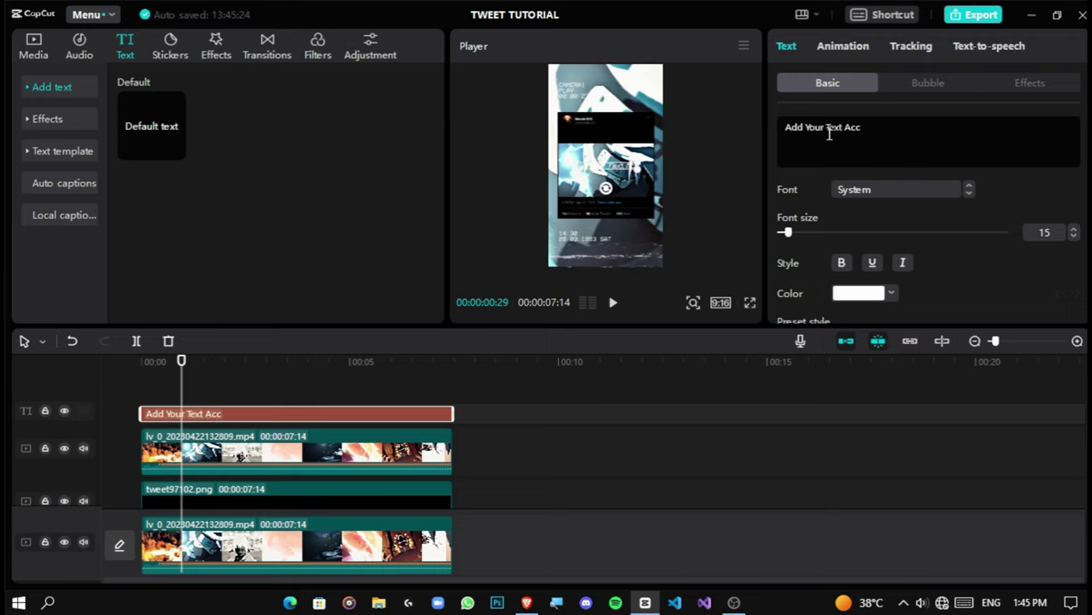
{"action": "type", "text": "ording to Your"}
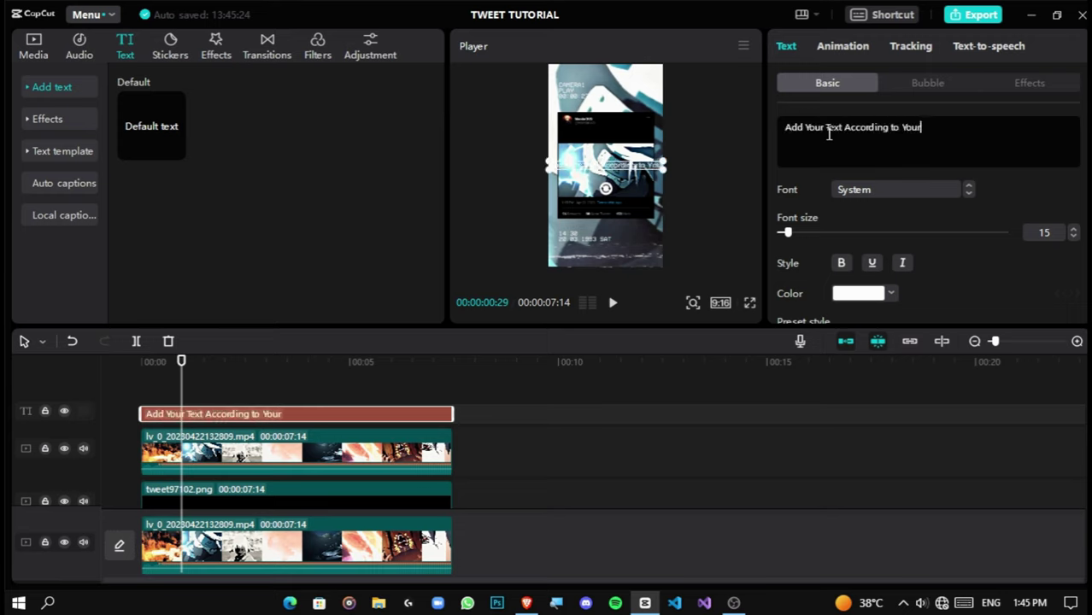
{"action": "type", "text": " Video"}
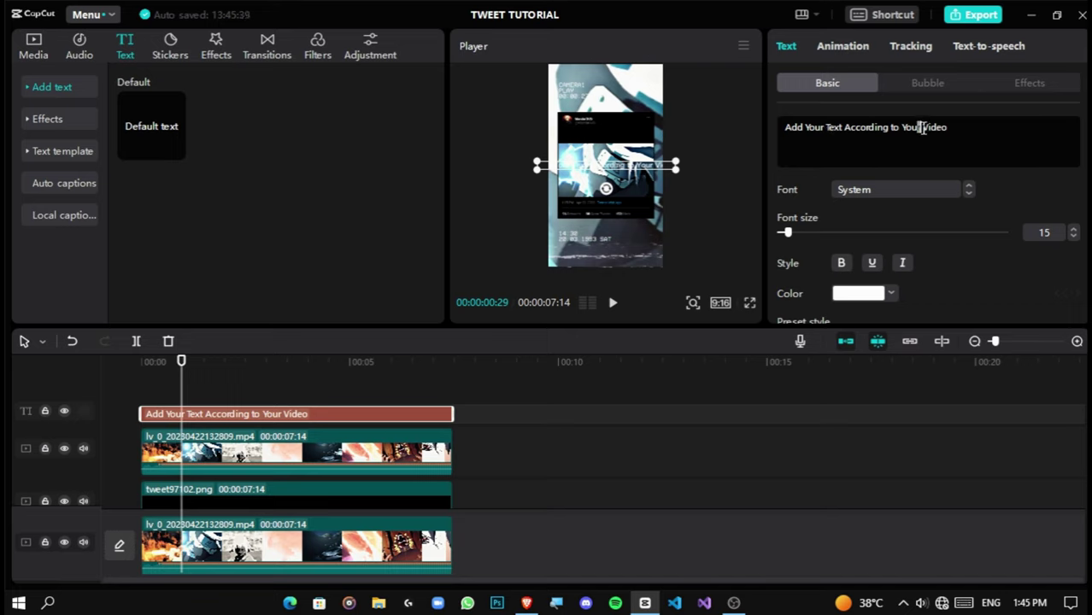
{"action": "left_click", "coordinate": [923, 132]}
{"action": "key", "text": "Return"}
- Move and scale the caption into the tweet card, magnifying the preview around it
{"action": "left_click_drag", "start_coordinate": [611, 167], "coordinate": [615, 137]}
{"action": "left_click_drag", "start_coordinate": [682, 144], "coordinate": [636, 137]}
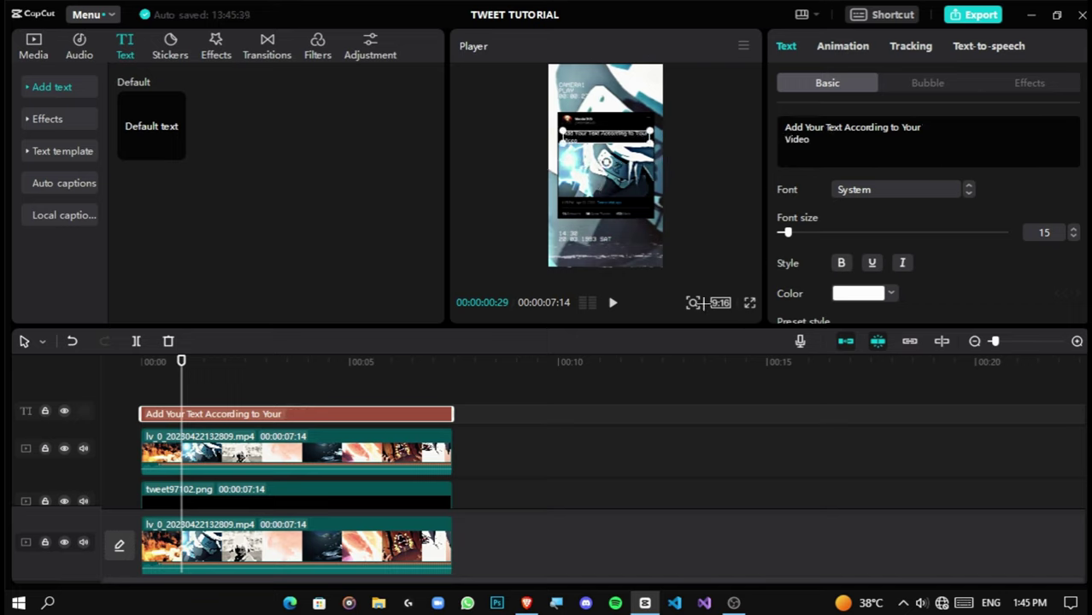
{"action": "left_click", "coordinate": [693, 302]}
{"action": "left_click_drag", "start_coordinate": [658, 327], "coordinate": [707, 326]}
{"action": "scroll", "coordinate": [725, 238], "scroll_direction": "up", "scroll_amount": 2}
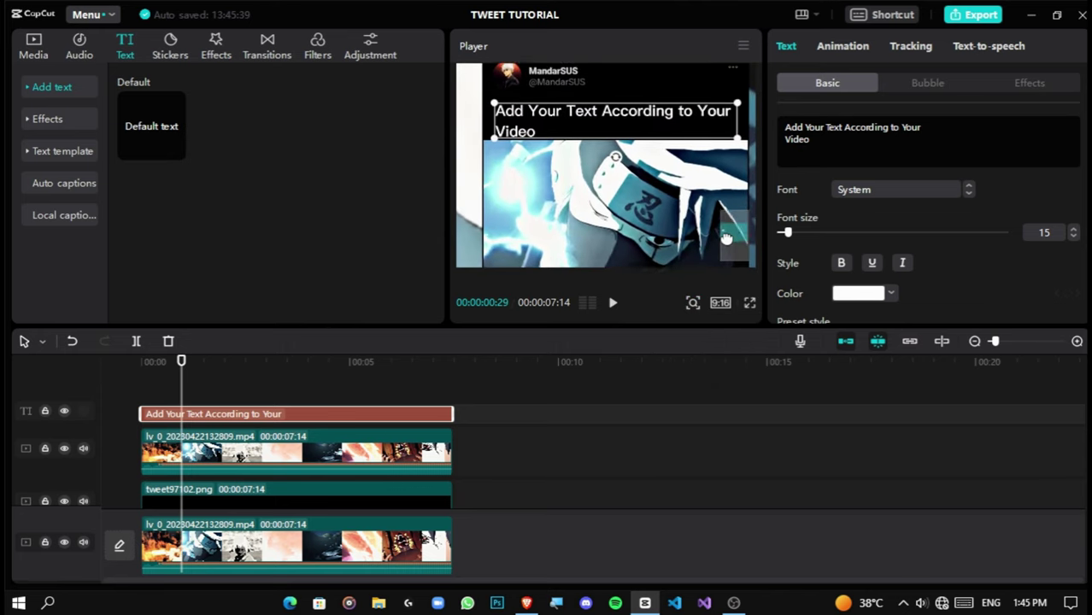
{"action": "scroll", "coordinate": [726, 237], "scroll_direction": "up", "scroll_amount": 1}
- Reduce the caption font size to 11 and nudge it left within the card
{"action": "left_click", "coordinate": [1074, 236]}
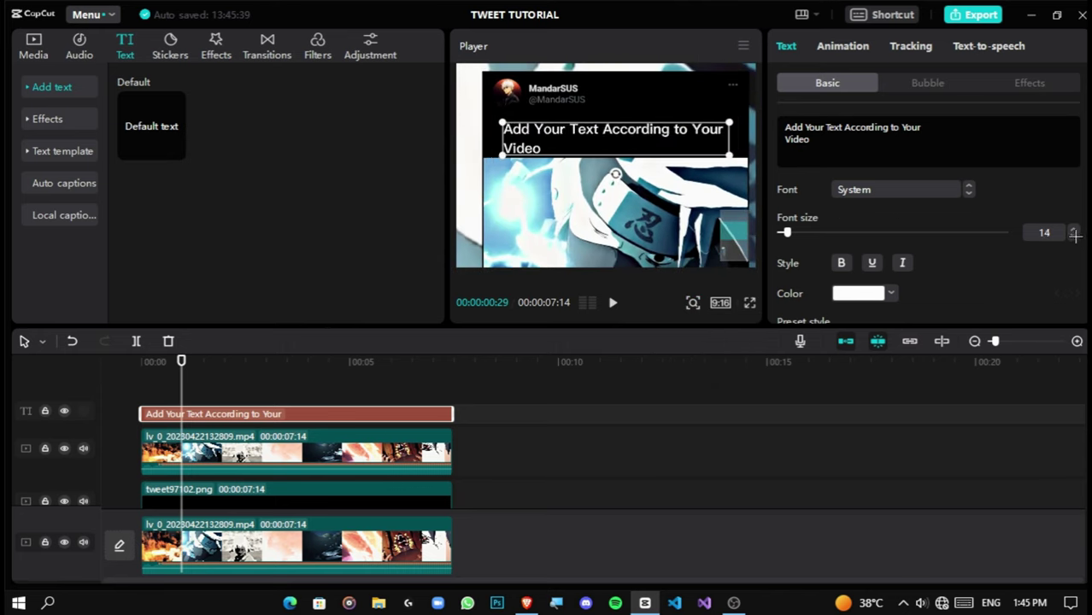
{"action": "left_click", "coordinate": [1075, 235]}
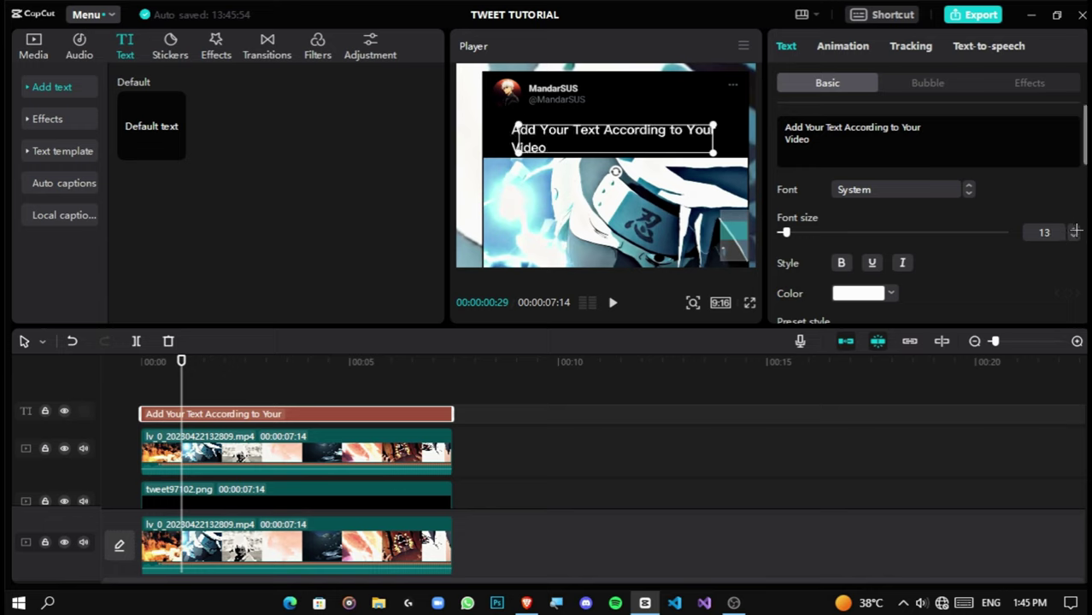
{"action": "left_click_drag", "start_coordinate": [653, 155], "coordinate": [633, 150]}
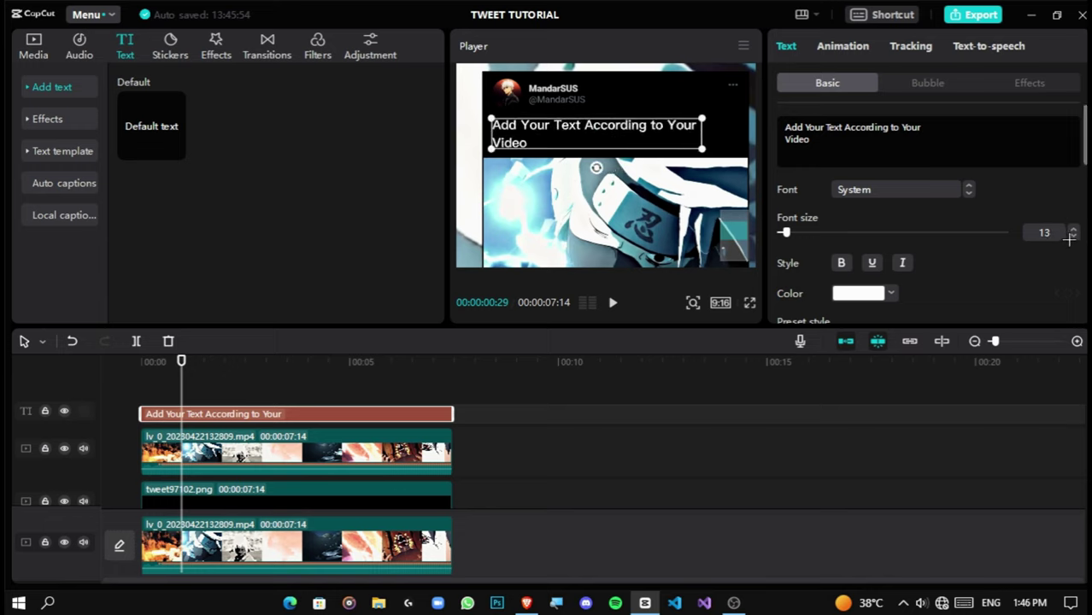
{"action": "left_click", "coordinate": [1073, 237]}
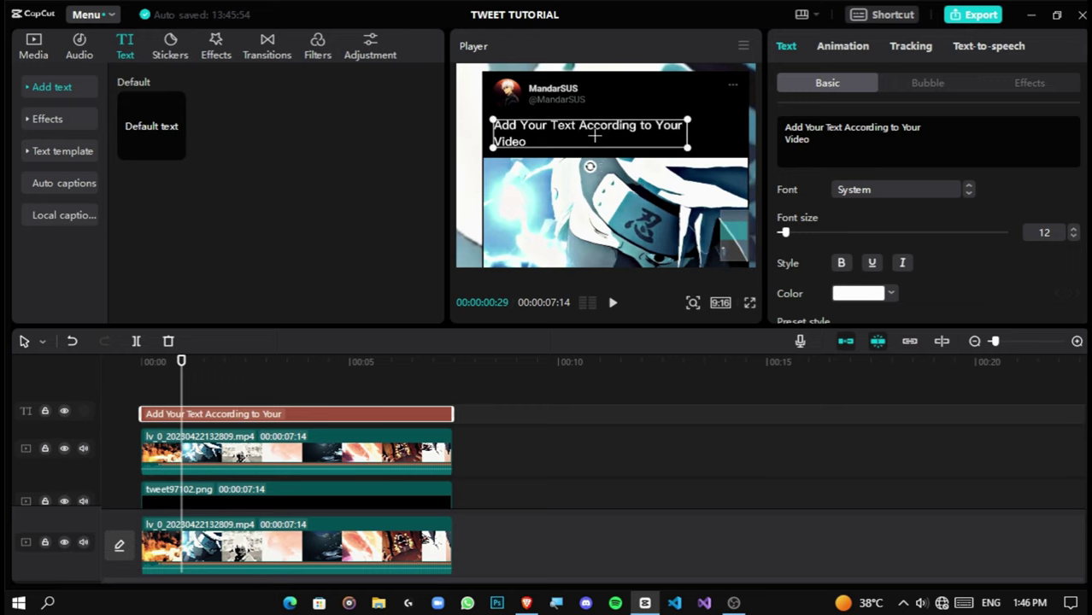
{"action": "left_click", "coordinate": [1074, 235]}
{"action": "left_click_drag", "start_coordinate": [626, 140], "coordinate": [617, 125]}
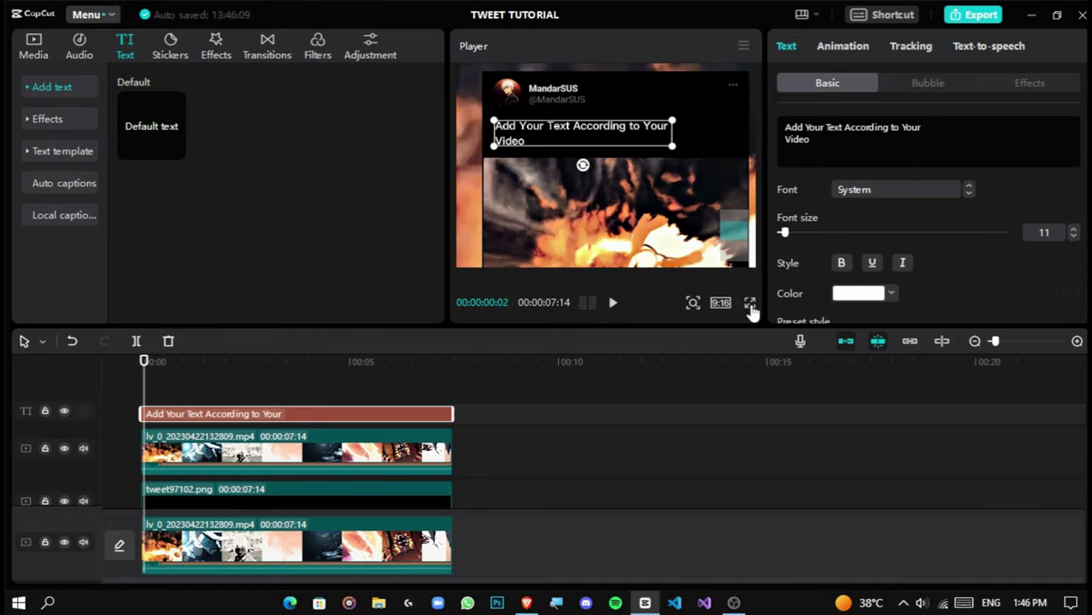
{"action": "left_click", "coordinate": [750, 304]}
{"action": "left_click", "coordinate": [764, 549]}
{"action": "left_click", "coordinate": [749, 303]}
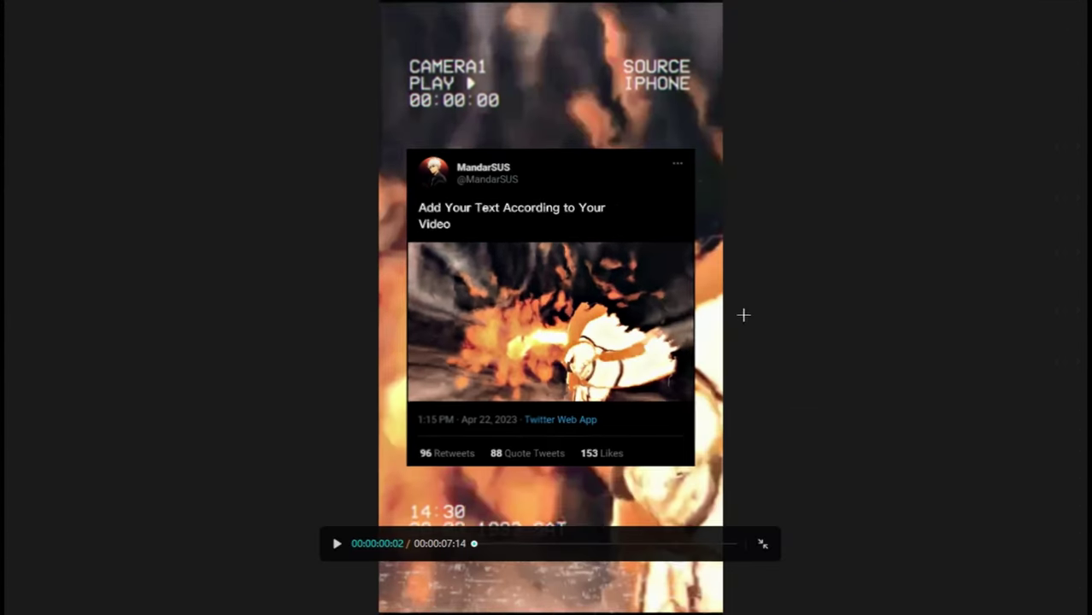
{"action": "left_click", "coordinate": [764, 547]}
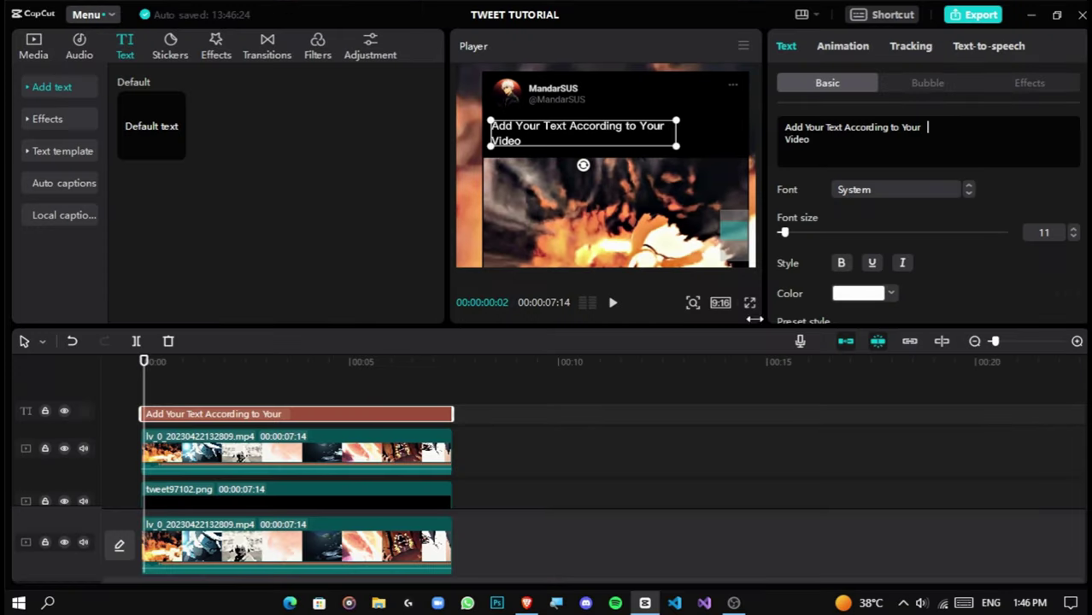
{"action": "left_click", "coordinate": [749, 303]}
- Lower the caption text's opacity to 85% in the Text panel
{"action": "left_click", "coordinate": [763, 545]}
{"action": "scroll", "coordinate": [823, 214], "scroll_direction": "down", "scroll_amount": 3}
{"action": "scroll", "coordinate": [822, 214], "scroll_direction": "down", "scroll_amount": 3}
{"action": "scroll", "coordinate": [822, 214], "scroll_direction": "down", "scroll_amount": 2}
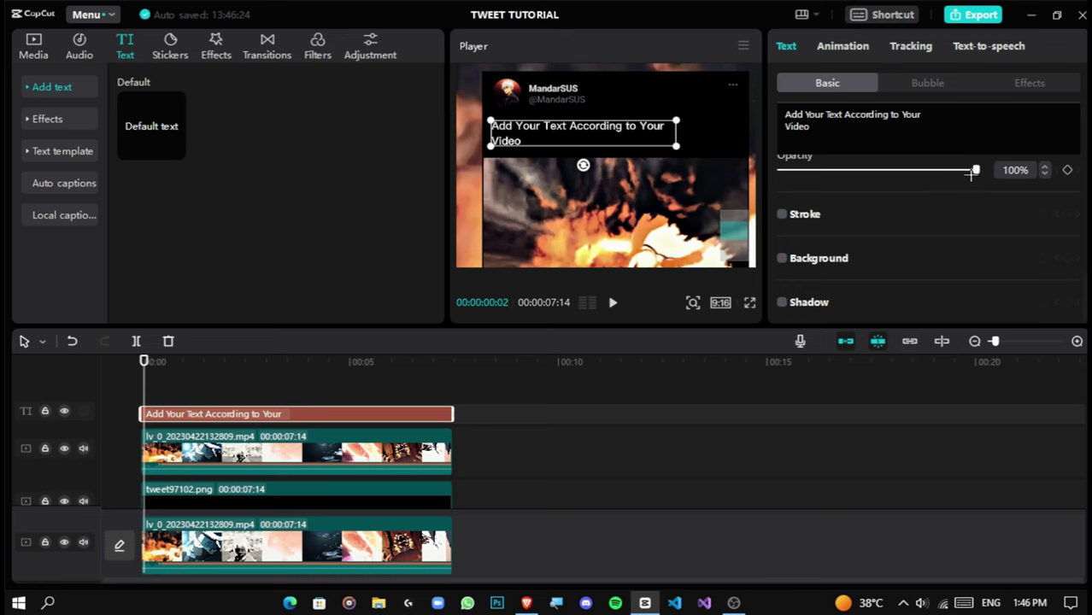
{"action": "left_click_drag", "start_coordinate": [976, 170], "coordinate": [944, 170]}
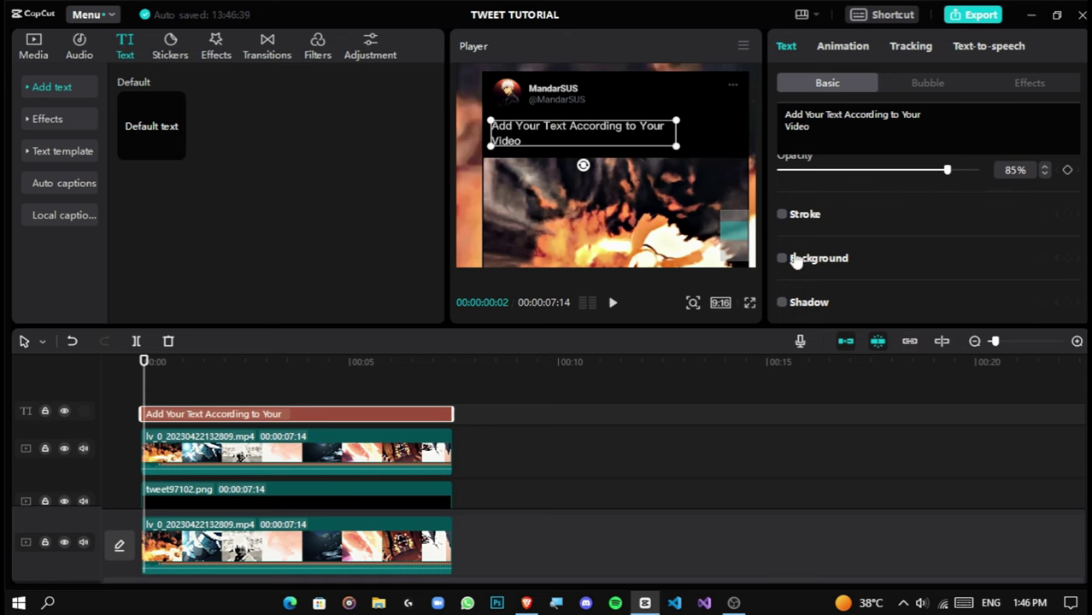
- Fit the whole 9:16 frame in the player and play the finished tweet edit full screen
{"action": "left_click", "coordinate": [749, 302]}
{"action": "left_click", "coordinate": [762, 545]}
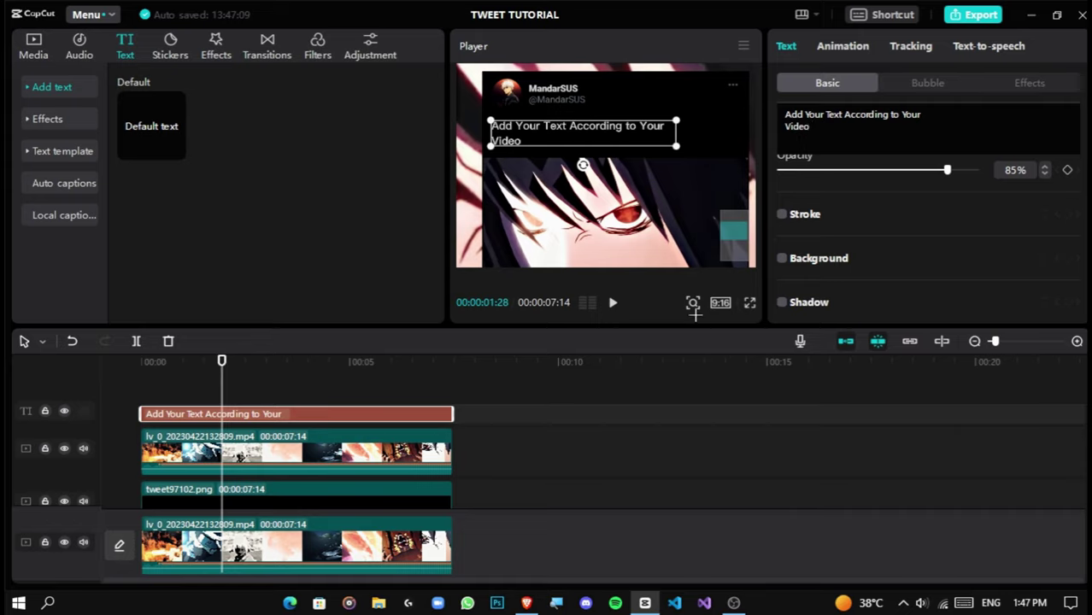
{"action": "left_click", "coordinate": [693, 304]}
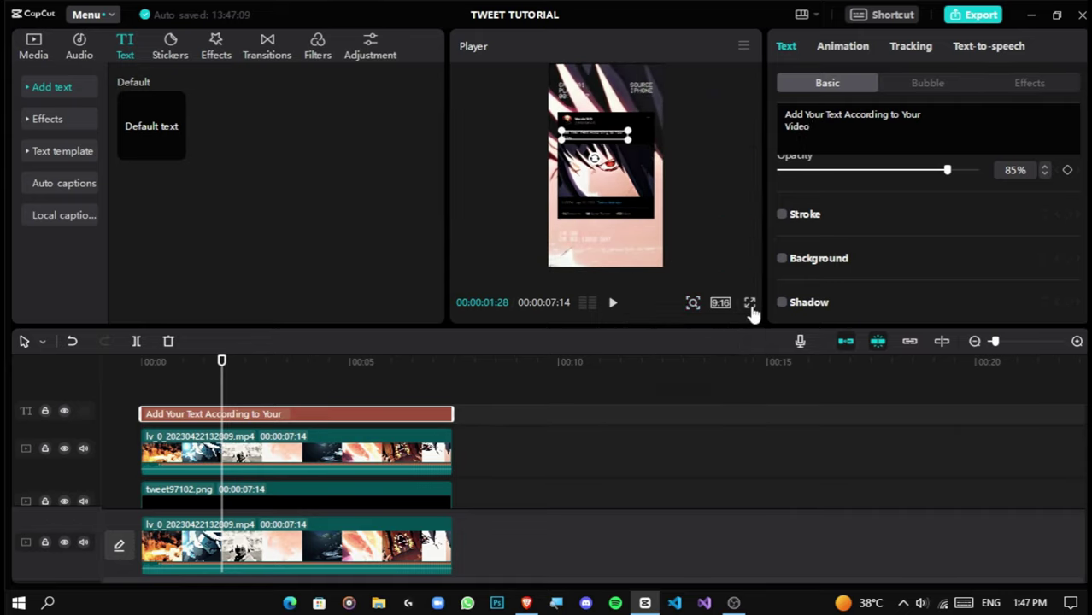
{"action": "left_click", "coordinate": [750, 304]}
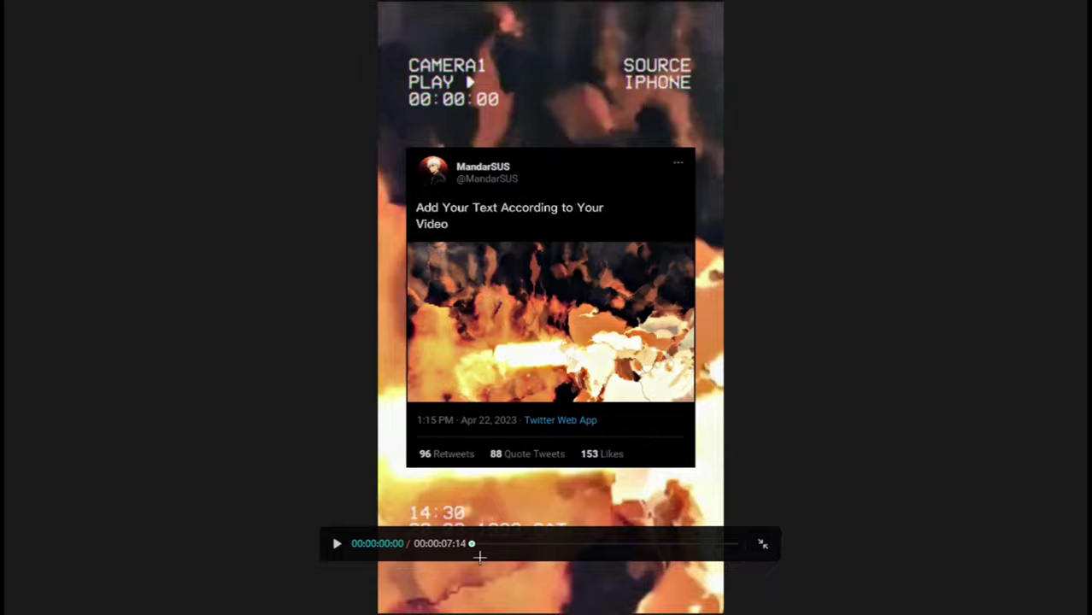